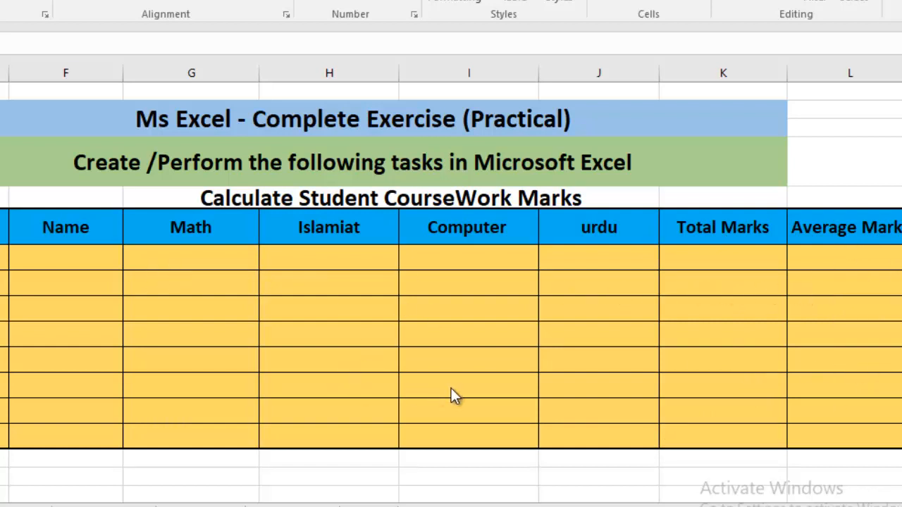
Enter the first student's full name in the Name column of the coursework marks table.
{"action": "left_click", "coordinate": [47, 251]}
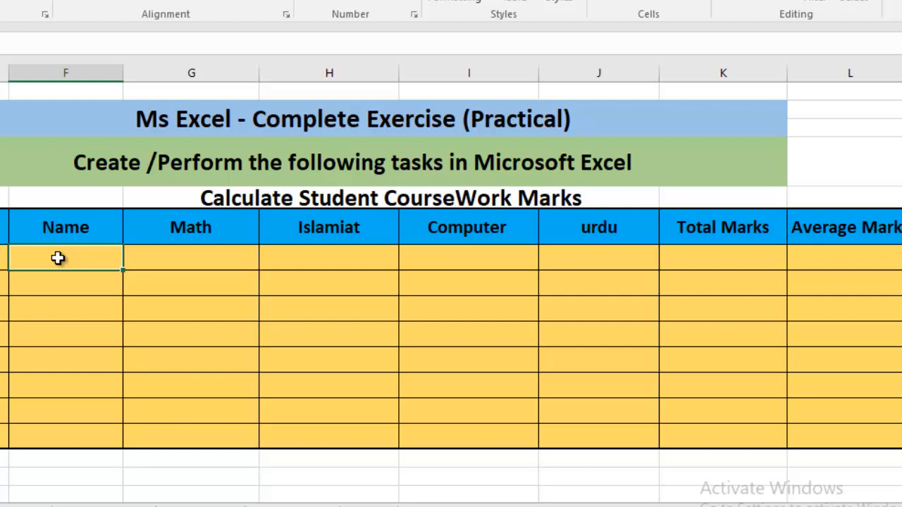
{"action": "double_click", "coordinate": [59, 258]}
{"action": "type", "text": "Muarraij"}
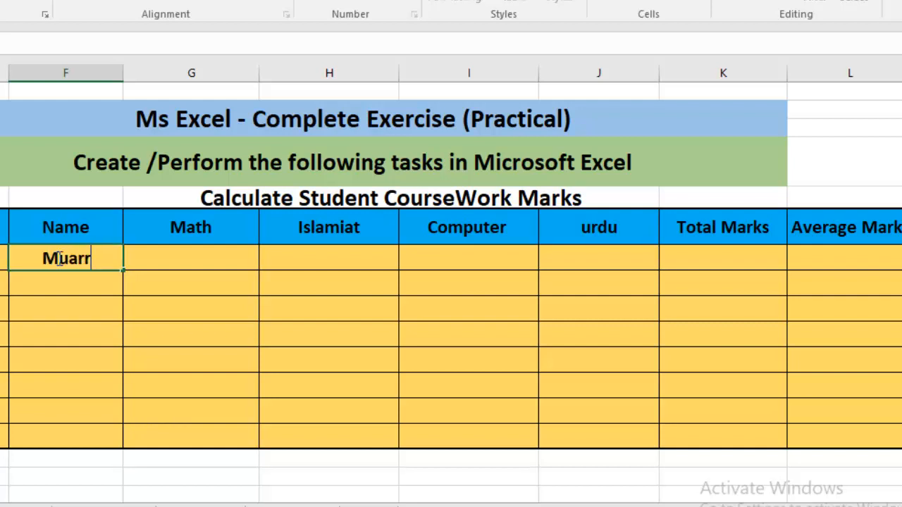
{"action": "key", "text": "BackSpace"}
{"action": "key", "text": "BackSpace"}
{"action": "key", "text": "BackSpace"}
{"action": "key", "text": "BackSpace"}
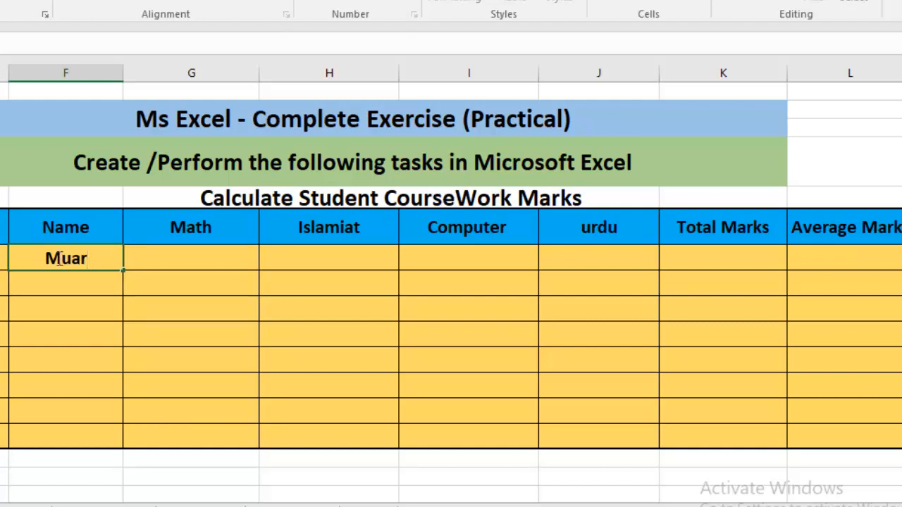
{"action": "type", "text": "ij"}
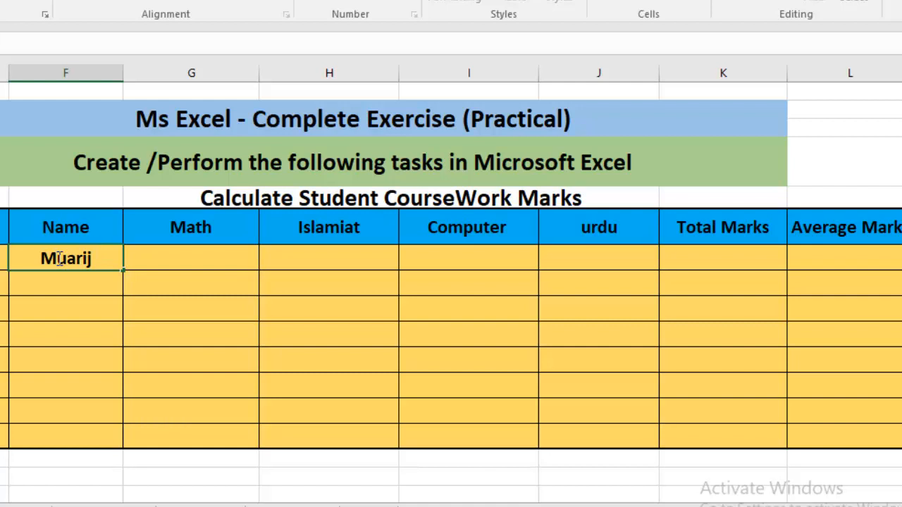
{"action": "key", "text": "BackSpace"}
{"action": "key", "text": "BackSpace"}
{"action": "key", "text": "BackSpace"}
{"action": "type", "text": "arij "}
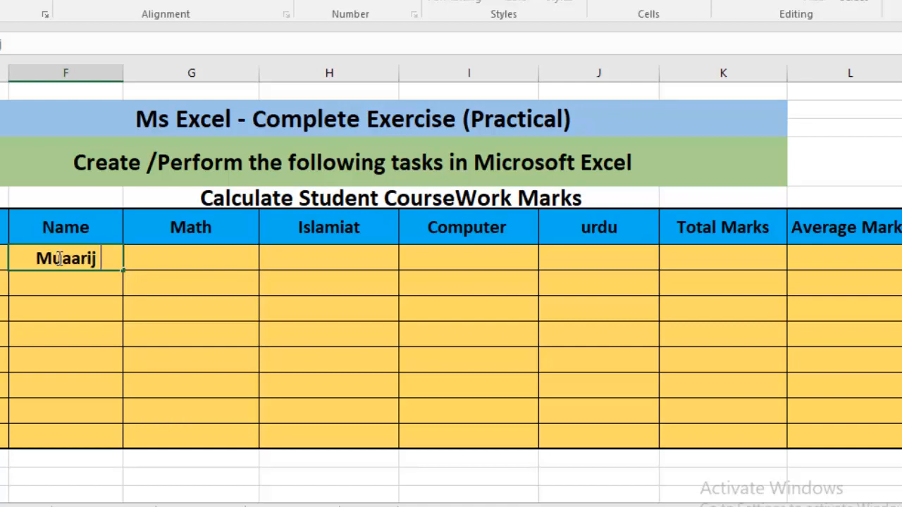
{"action": "type", "text": "Haider"}
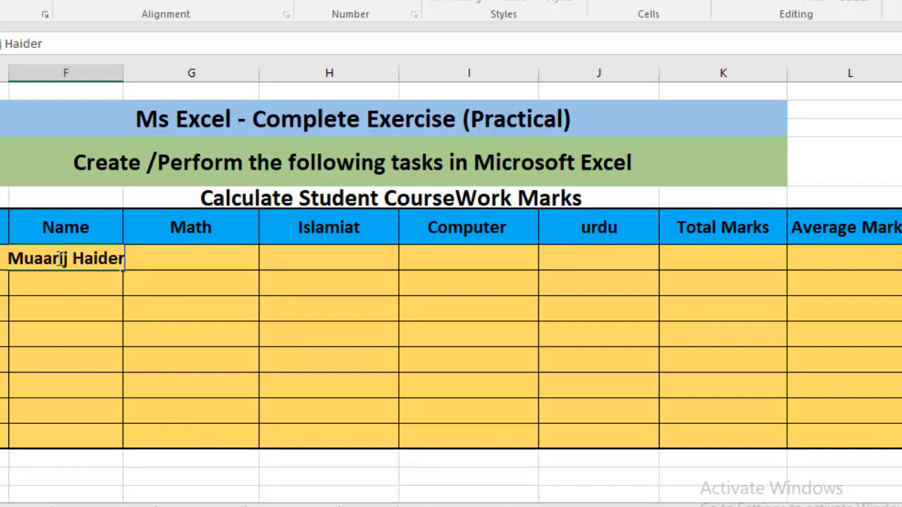
Enter the second student's full name in the Name column.
{"action": "left_click", "coordinate": [62, 283]}
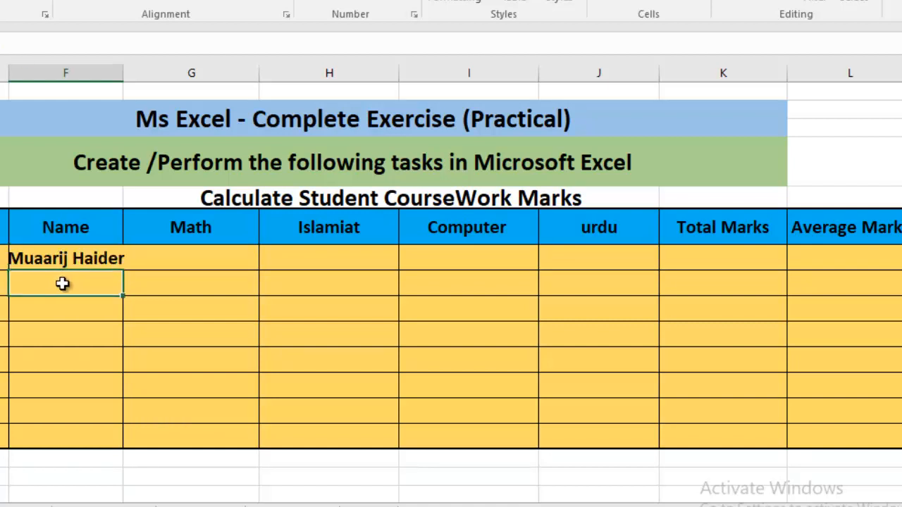
{"action": "double_click", "coordinate": [63, 284]}
{"action": "type", "text": "S"}
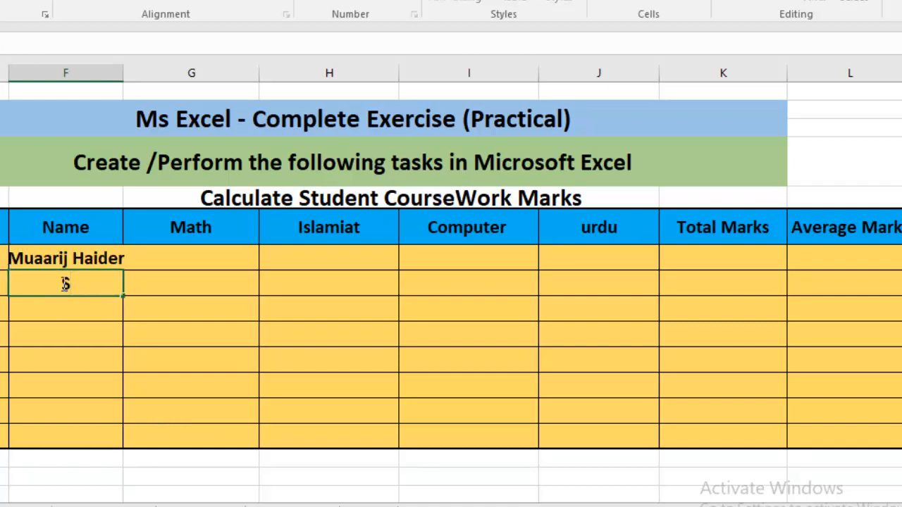
{"action": "type", "text": "yed Ala"}
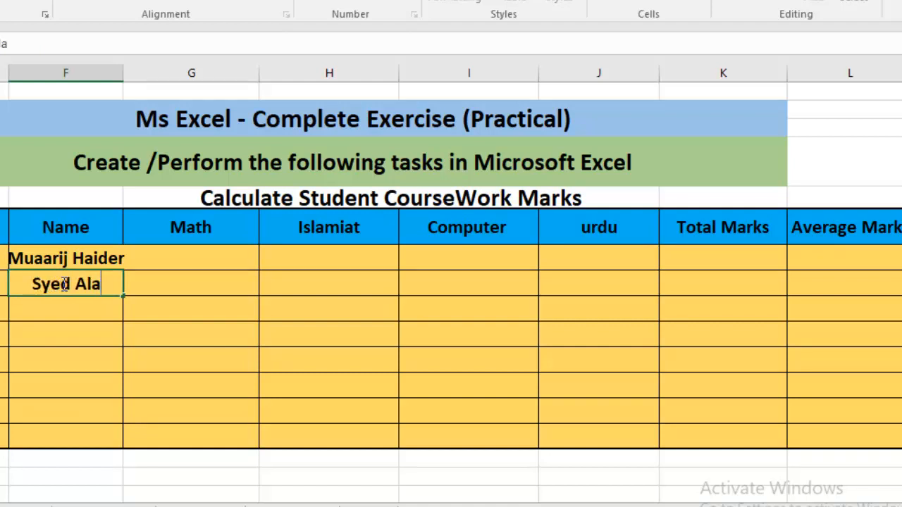
{"action": "type", "text": "mdar"}
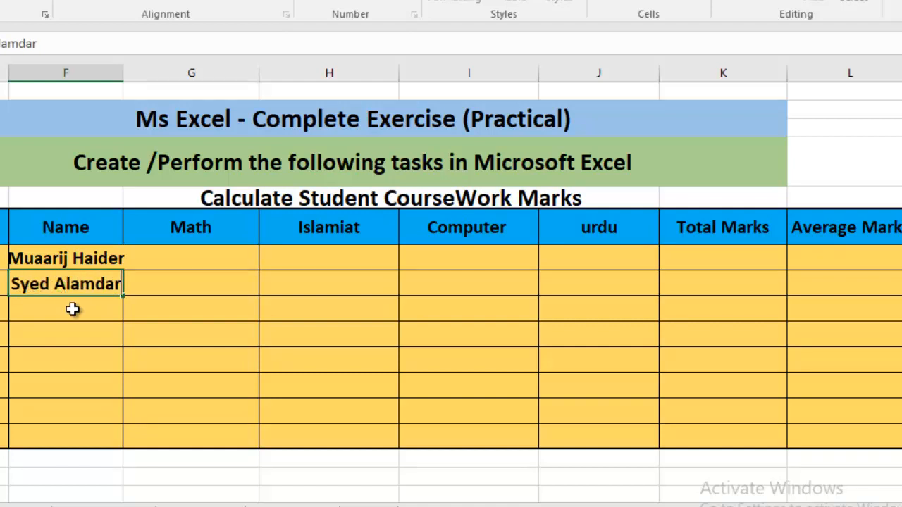
Fill in the third student's full name in the Name column.
{"action": "left_click", "coordinate": [73, 311]}
{"action": "type", "text": "Sla"}
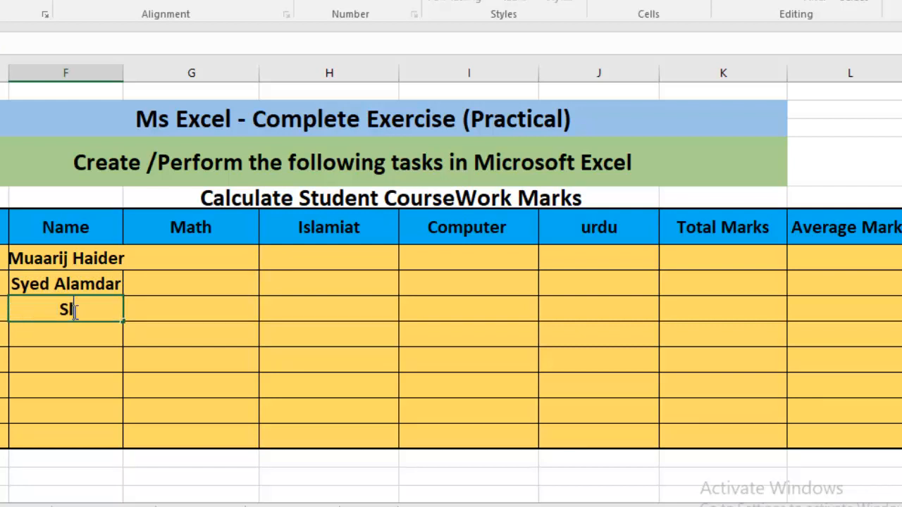
{"action": "key", "text": "BackSpace"}
{"action": "key", "text": "BackSpace"}
{"action": "type", "text": "alma"}
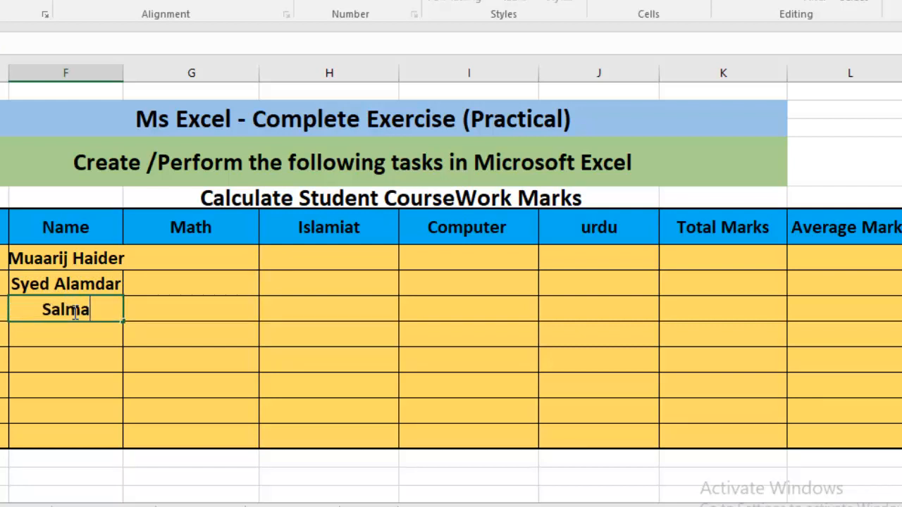
{"action": "type", "text": "n Ahmed"}
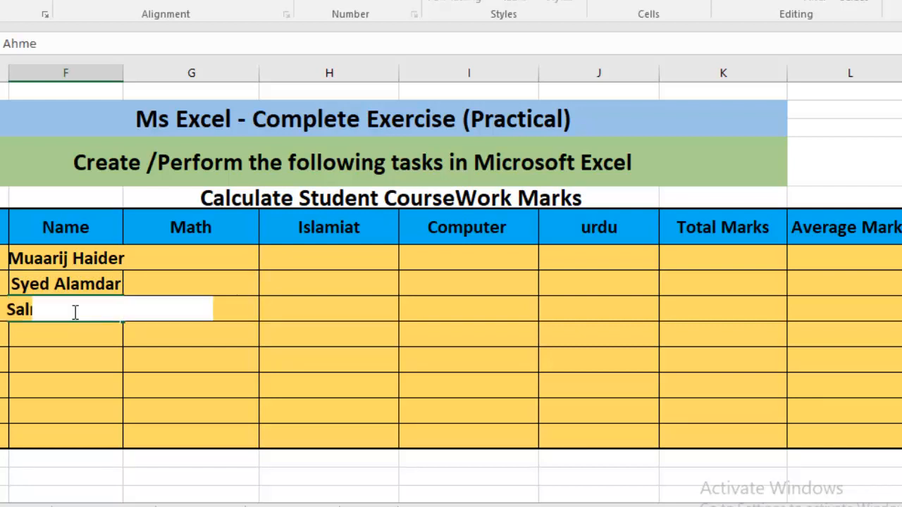
Enter the fourth and fifth students' full names in the next two rows of the Name column.
{"action": "left_click", "coordinate": [62, 339]}
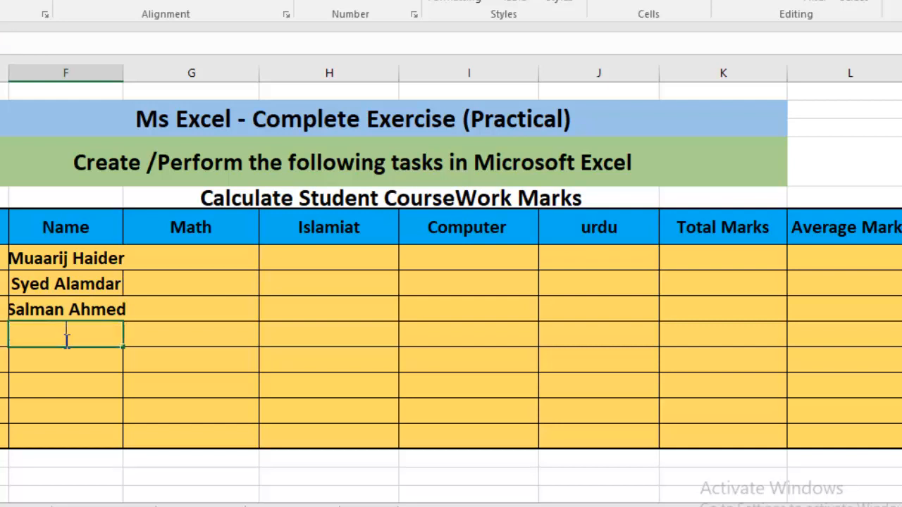
{"action": "type", "text": "Ahmed "}
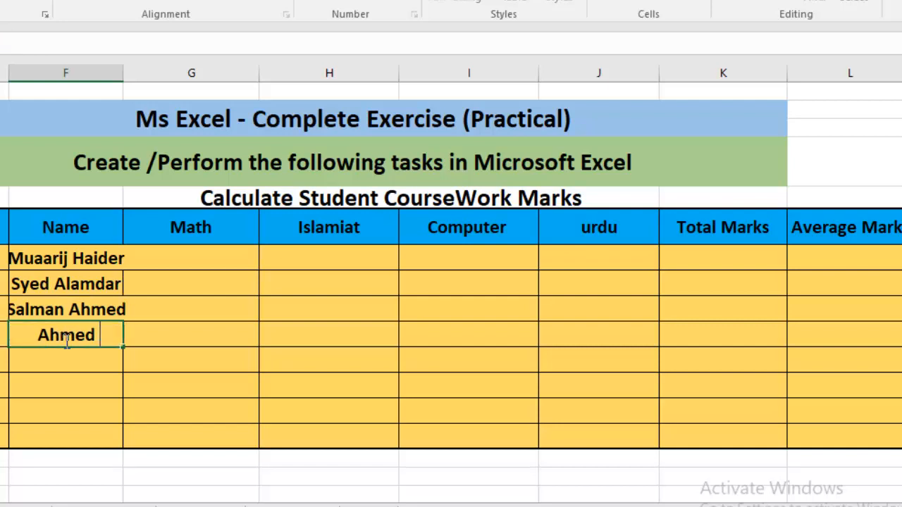
{"action": "type", "text": "Fayaz"}
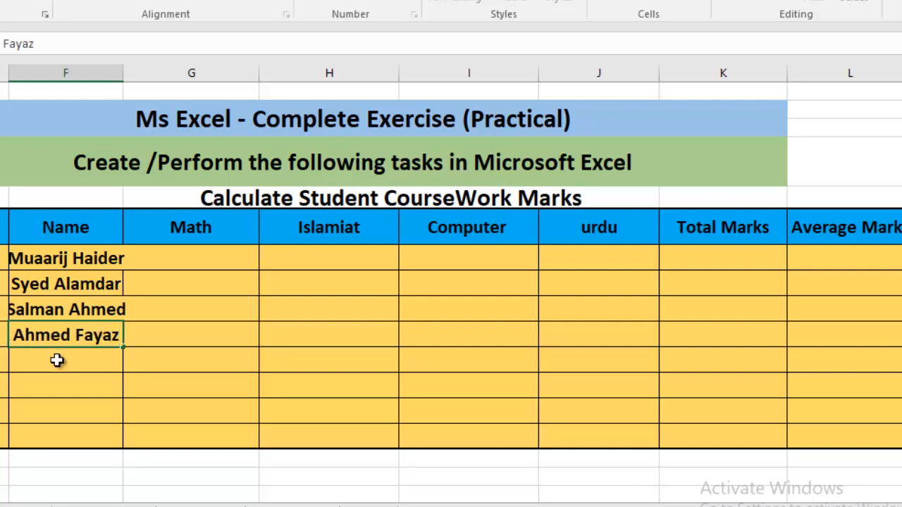
{"action": "left_click", "coordinate": [59, 362]}
{"action": "type", "text": "Ahm"}
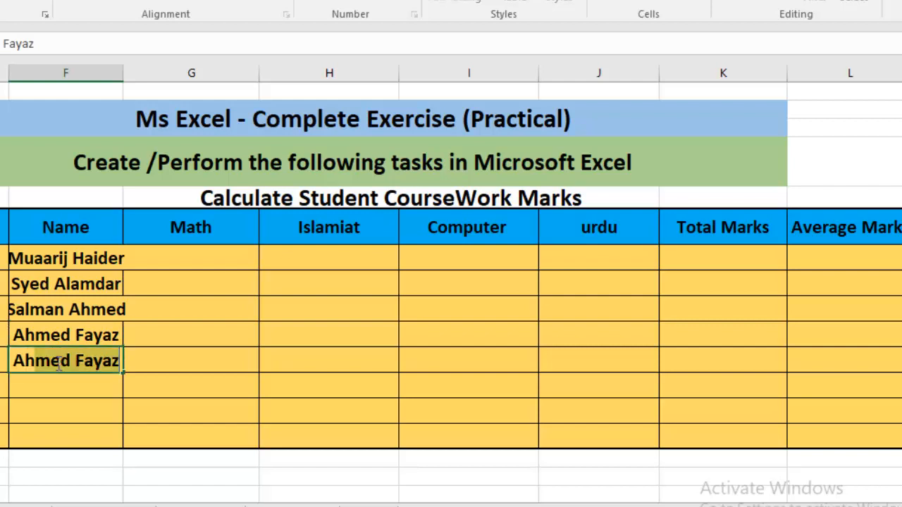
{"action": "type", "text": "ed Kamal"}
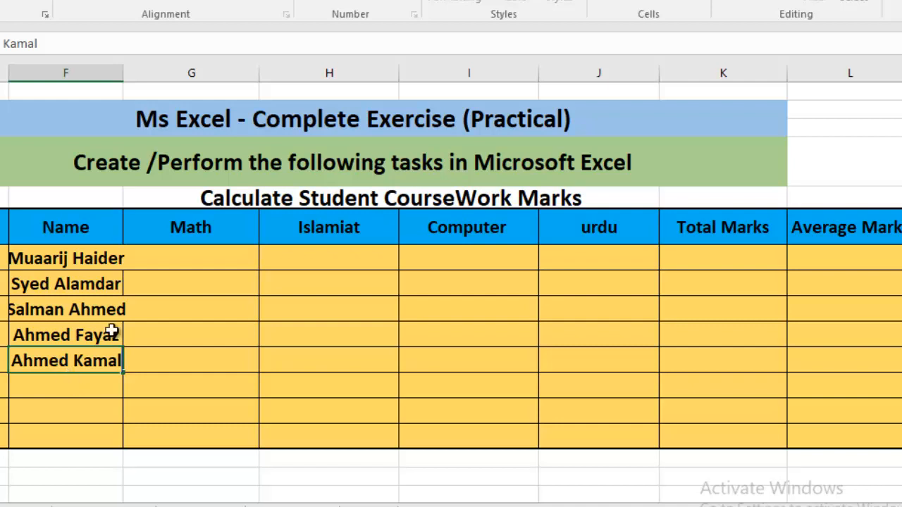
Widen column F slightly so that the student names entered so far fit inside their cells.
{"action": "left_click", "coordinate": [78, 390]}
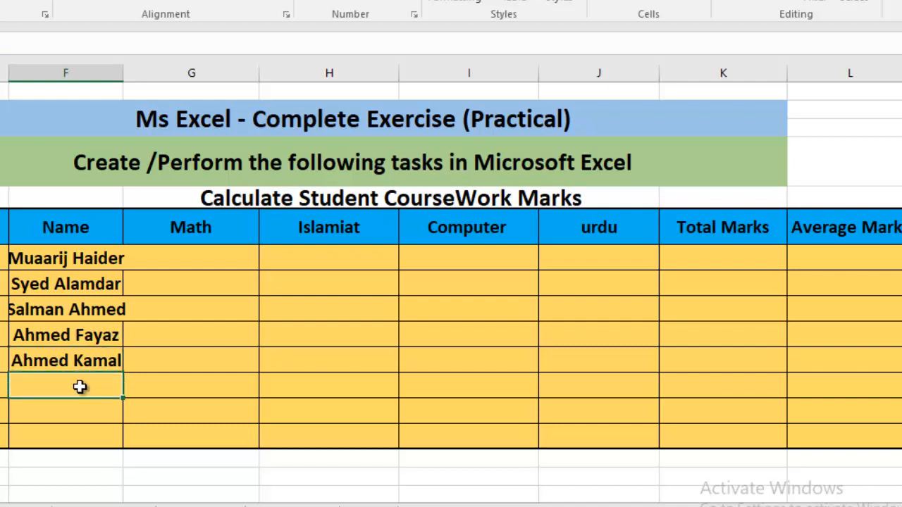
{"action": "left_click_drag", "start_coordinate": [126, 76], "coordinate": [140, 78]}
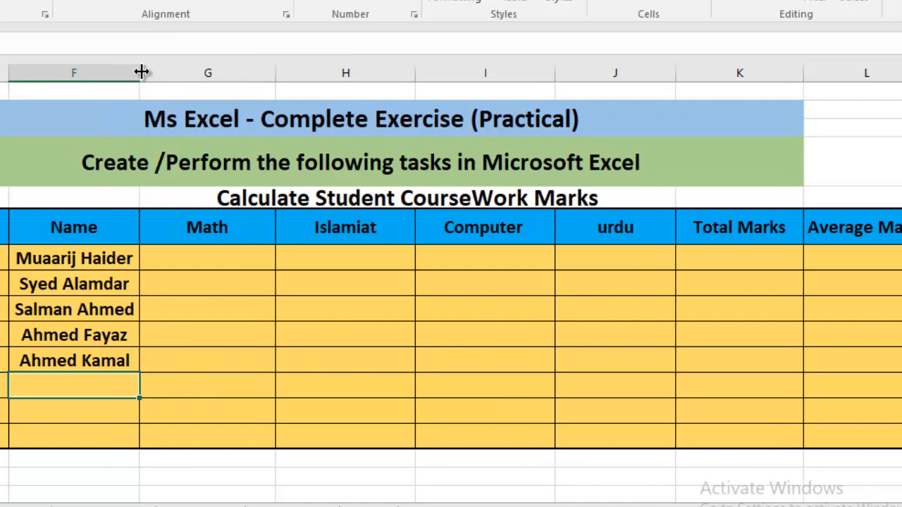
{"action": "mouse_move", "coordinate": [141, 72]}
{"action": "left_mouse_down"}
{"action": "mouse_move", "coordinate": [94, 78]}
{"action": "mouse_move", "coordinate": [148, 75]}
{"action": "left_mouse_up"}
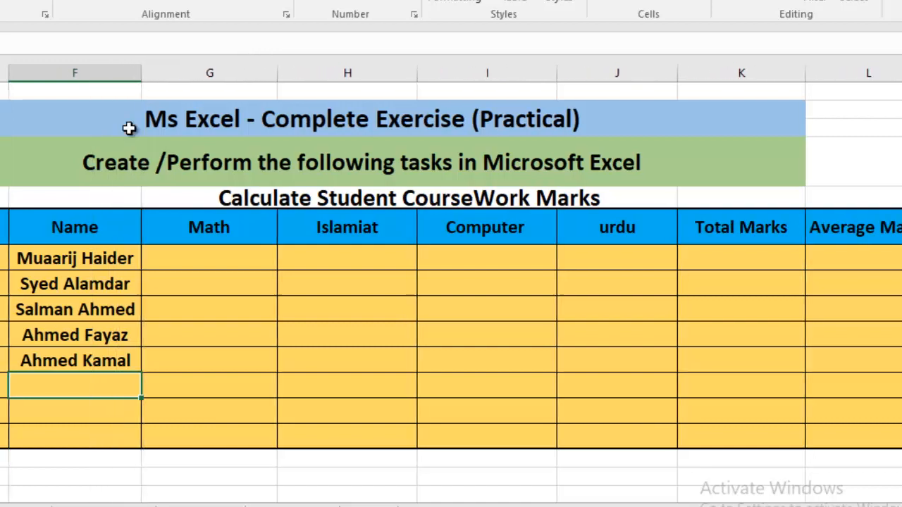
Enter the sixth student's full name in the Name column.
{"action": "double_click", "coordinate": [92, 390]}
{"action": "type", "text": "Wa"}
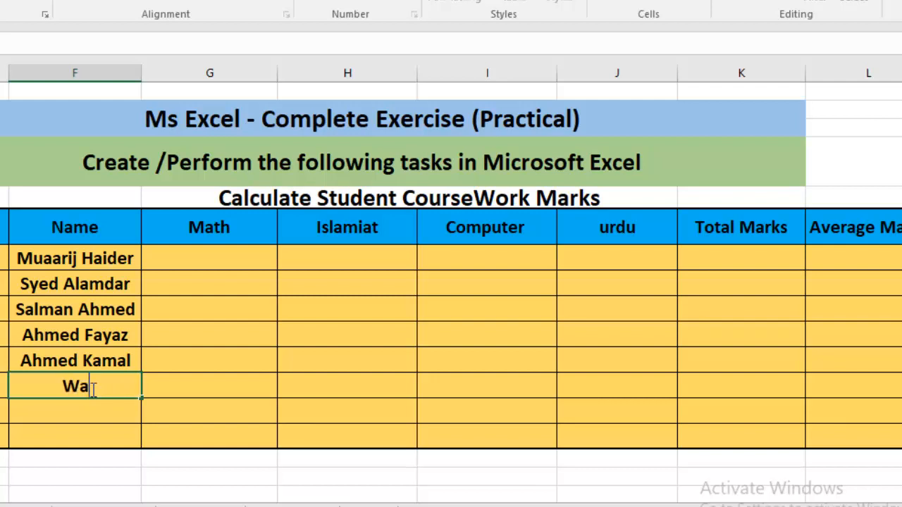
{"action": "type", "text": "sim"}
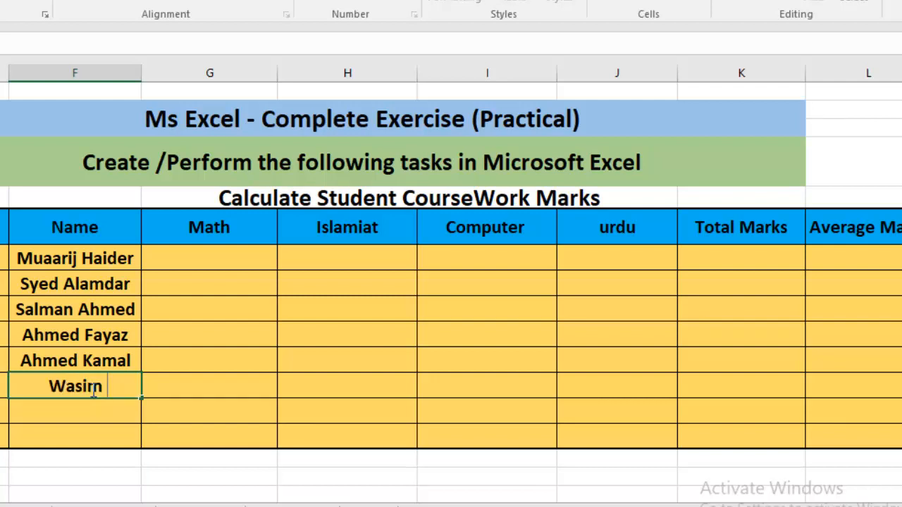
{"action": "type", "text": " Javed"}
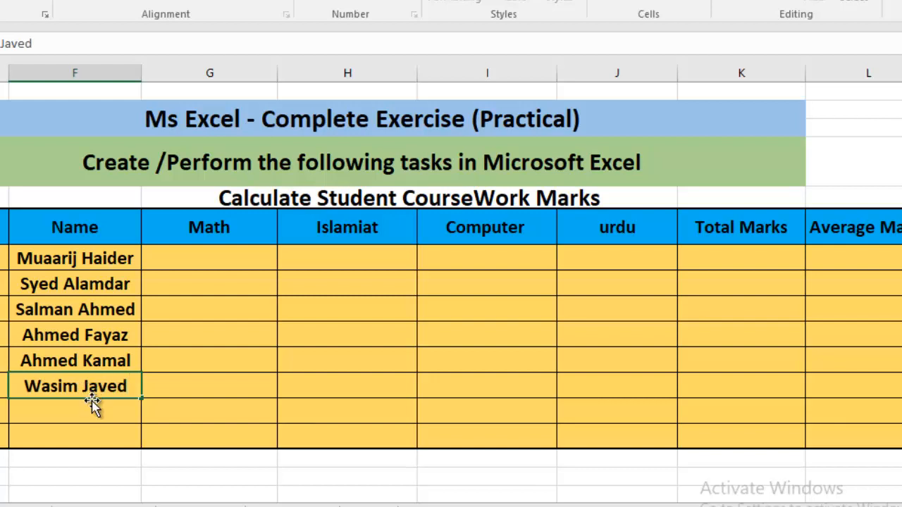
Enter the seventh student's full name in the Name column, correcting the spelling of the first name.
{"action": "left_click", "coordinate": [87, 416]}
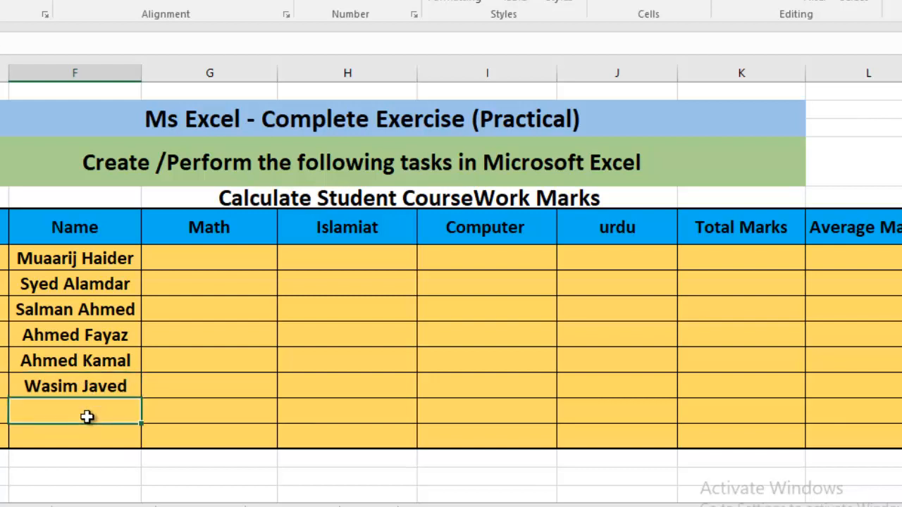
{"action": "type", "text": "Mu"}
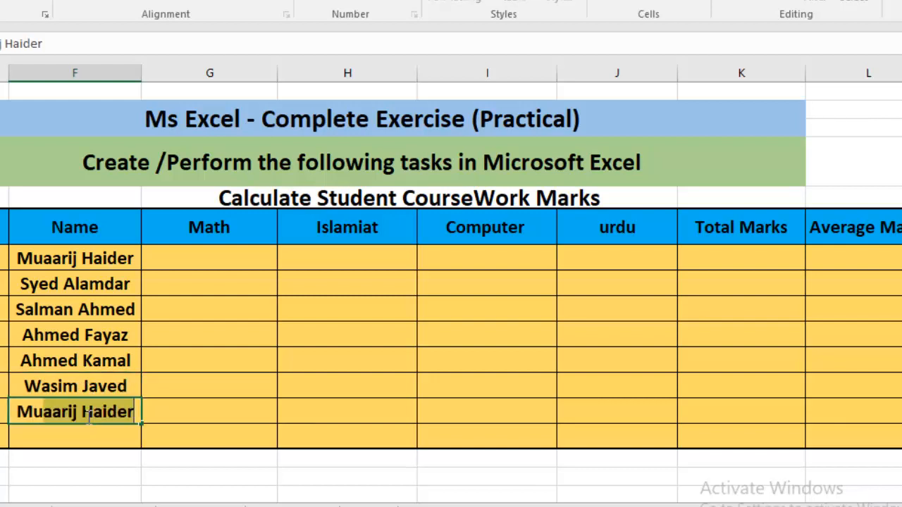
{"action": "type", "text": "hamamd"}
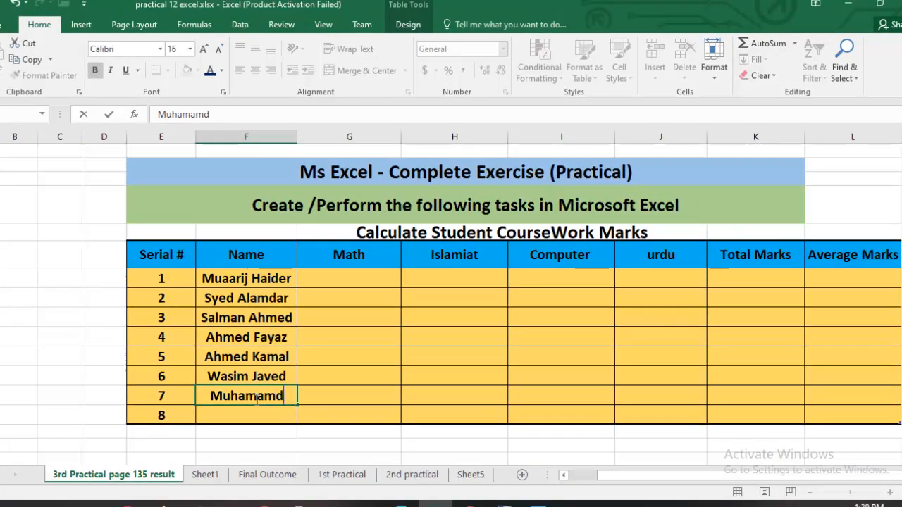
{"action": "key", "text": "BackSpace"}
{"action": "key", "text": "BackSpace"}
{"action": "key", "text": "BackSpace"}
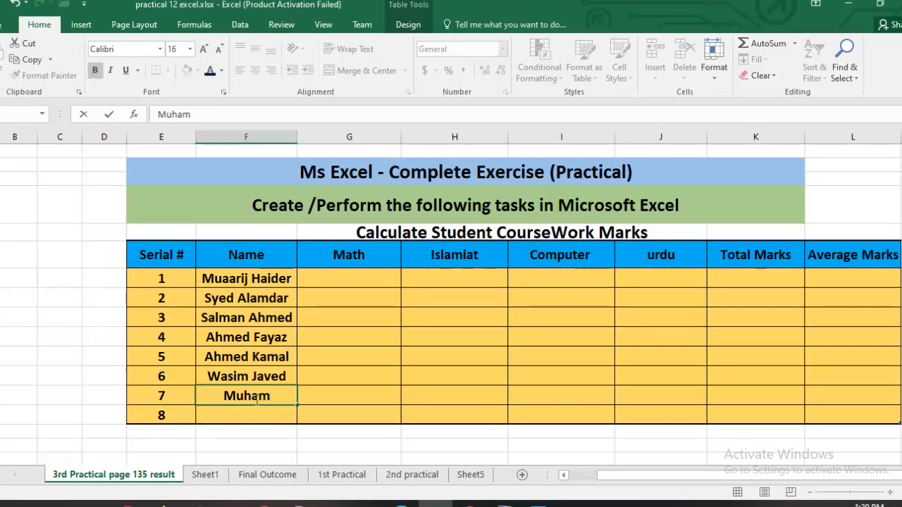
{"action": "type", "text": "mad Usman"}
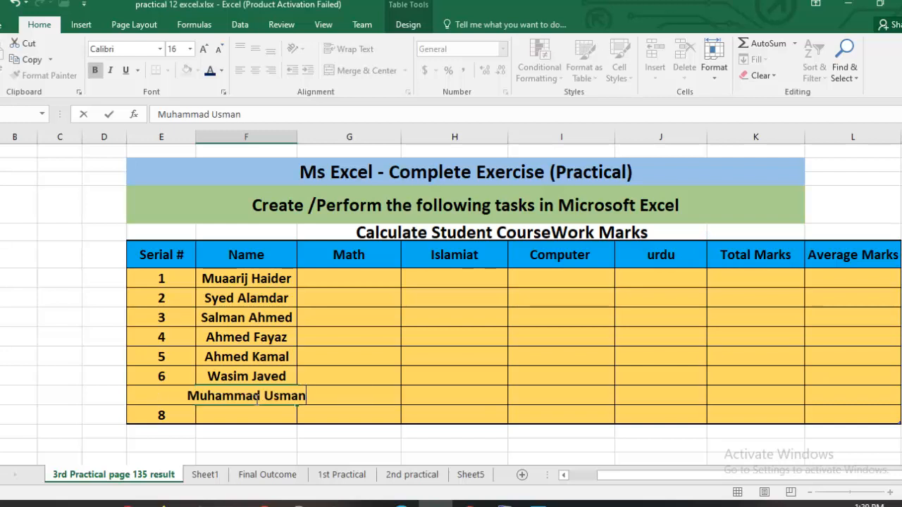
Widen column F further to fit the seventh name and enter the eighth student's full name in the table's last row.
{"action": "left_click", "coordinate": [255, 415]}
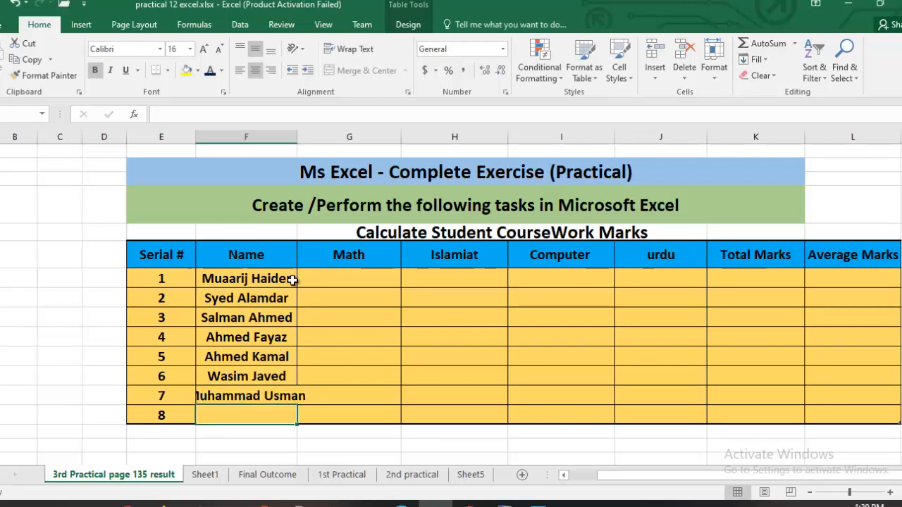
{"action": "left_click_drag", "start_coordinate": [297, 135], "coordinate": [334, 136]}
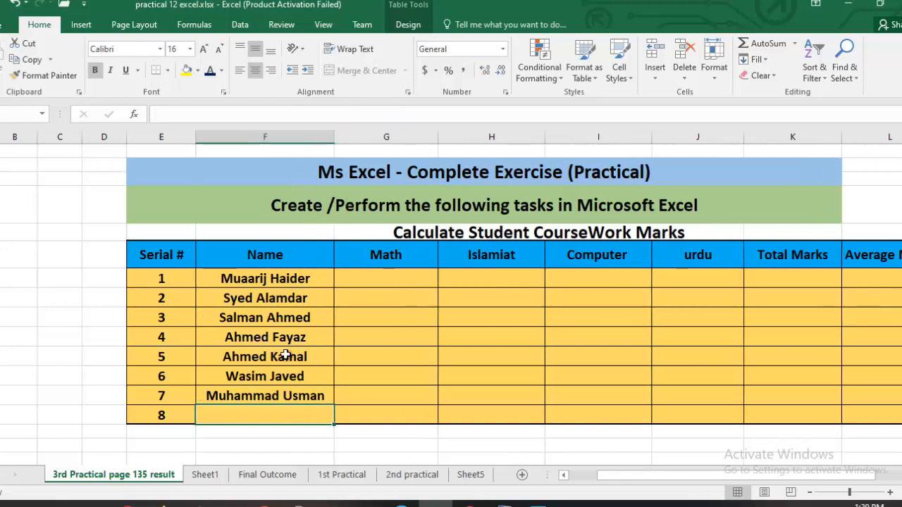
{"action": "type", "text": "Fai"}
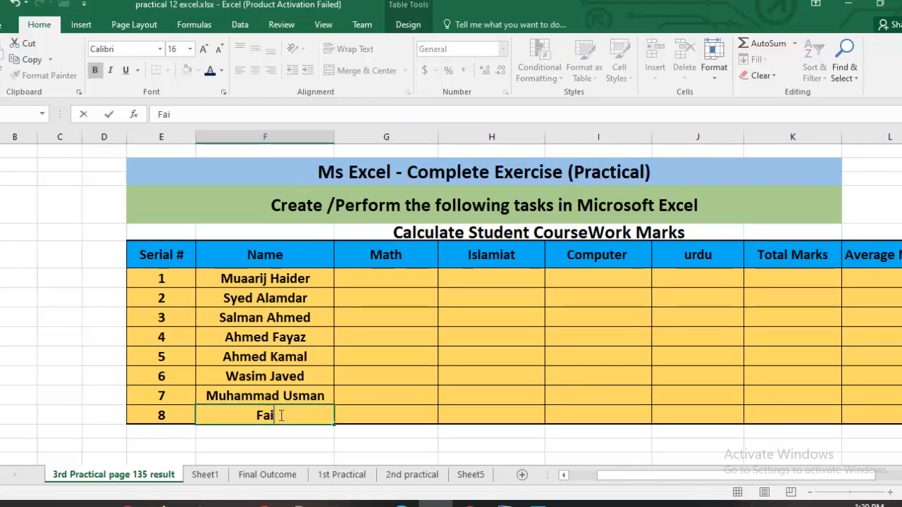
{"action": "type", "text": "timah Fai"}
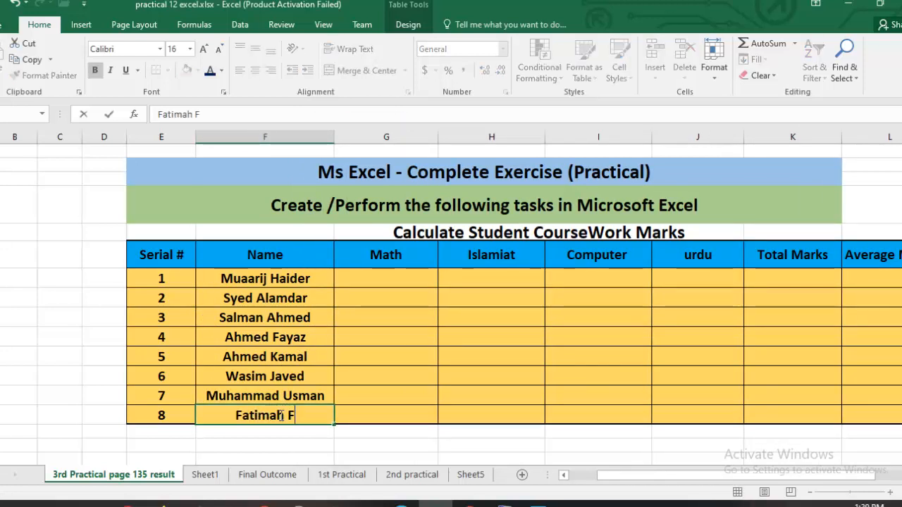
{"action": "type", "text": "sal"}
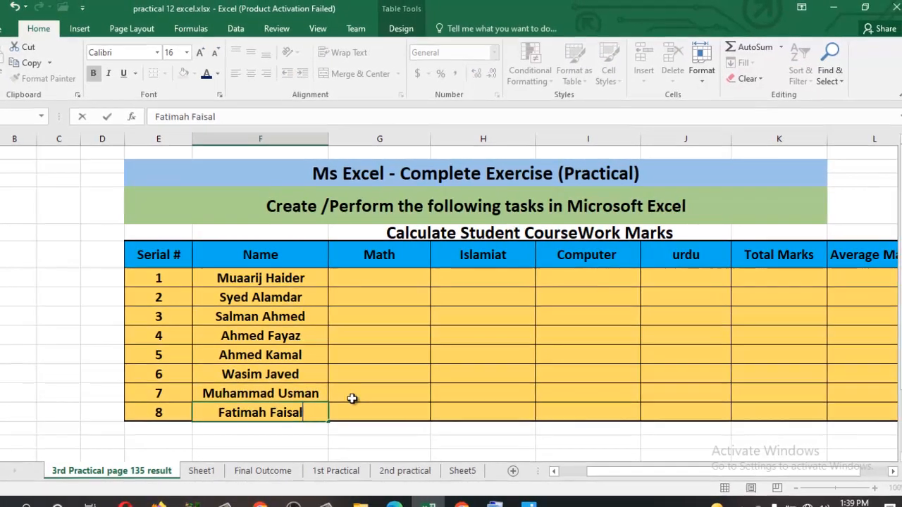
{"action": "left_click", "coordinate": [415, 397]}
{"action": "left_click_drag", "start_coordinate": [620, 477], "coordinate": [666, 477]}
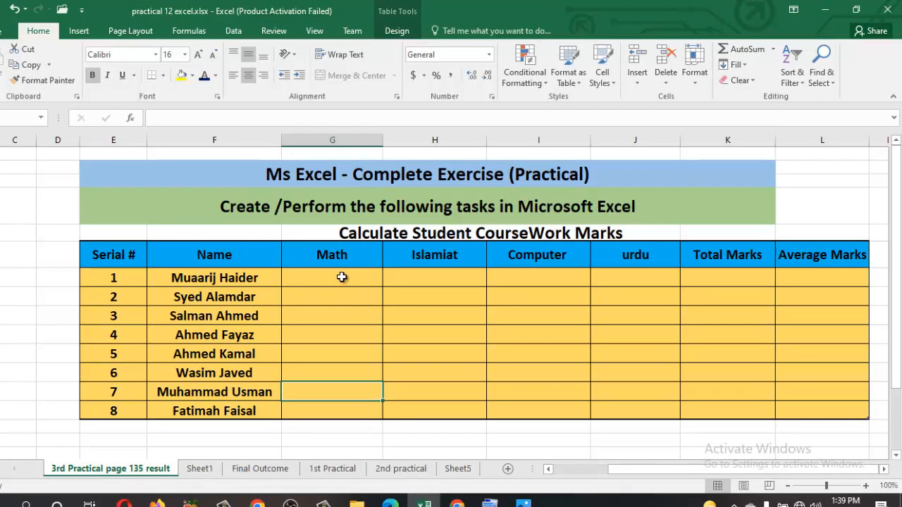
Enter 76 as the Math mark for the first student in the table.
{"action": "key", "text": "Up"}
{"action": "key", "text": "Up"}
{"action": "key", "text": "Up"}
{"action": "key", "text": "Up"}
{"action": "key", "text": "Up"}
{"action": "key", "text": "Up"}
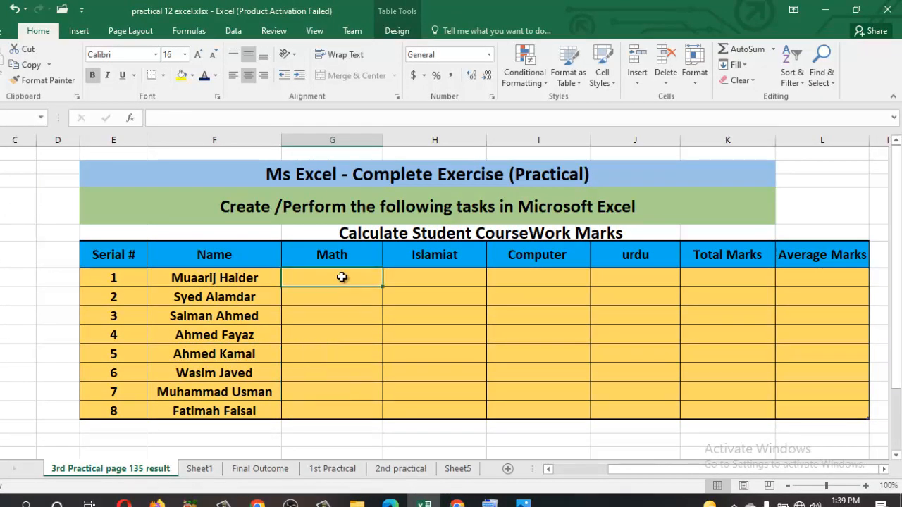
{"action": "type", "text": "76"}
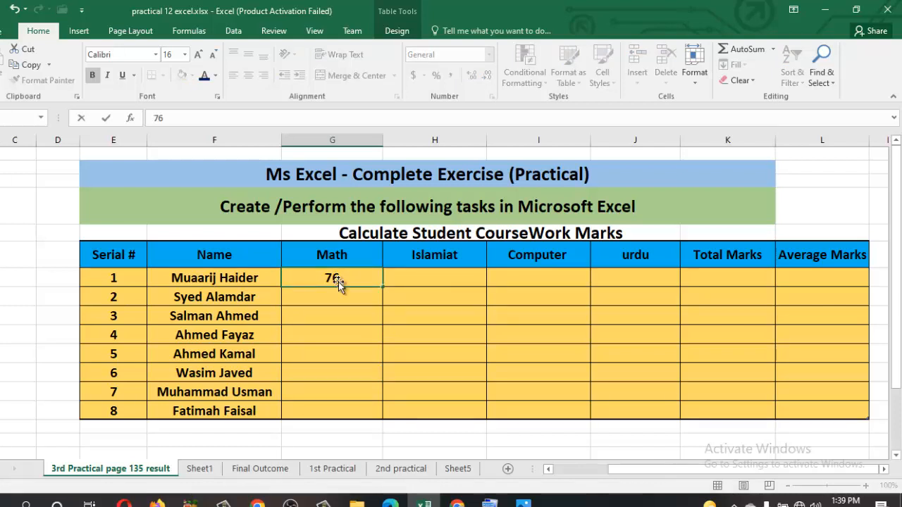
{"action": "left_click", "coordinate": [333, 300]}
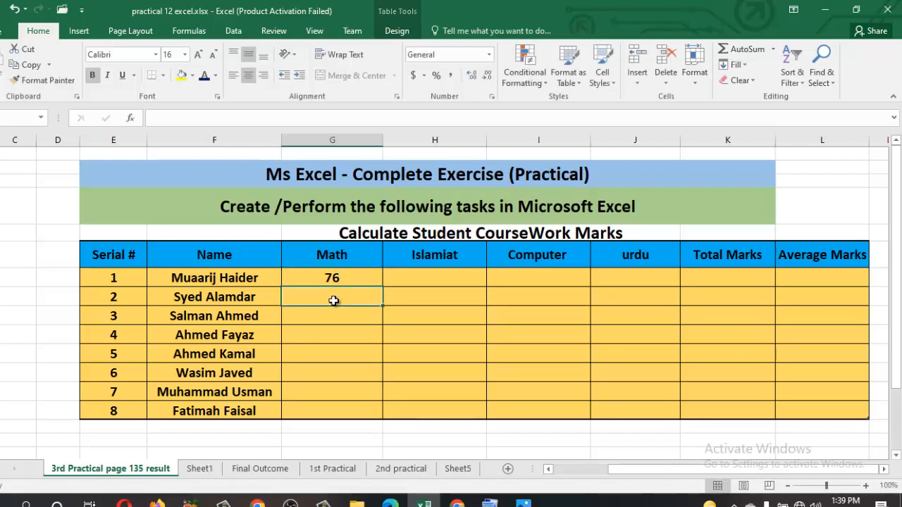
Fill the Math column down for all eight students as a series rising by one from 76 to 83.
{"action": "left_click", "coordinate": [351, 278]}
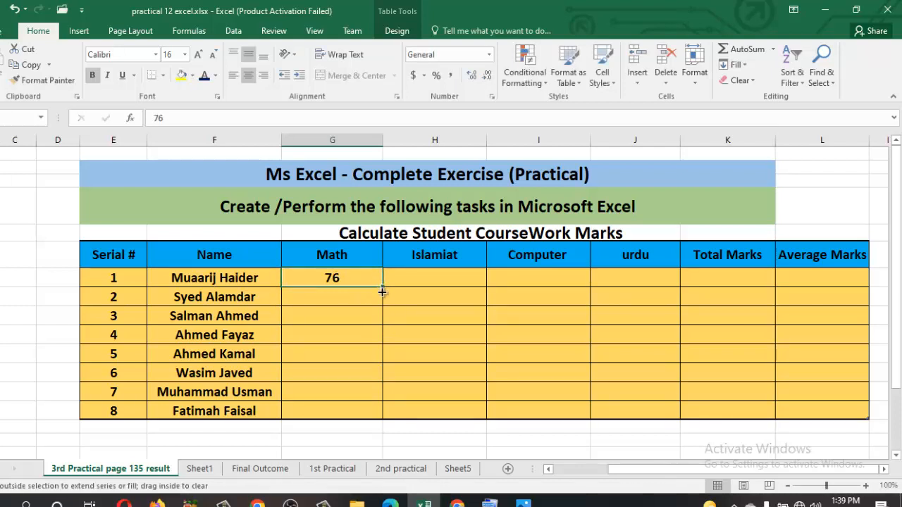
{"action": "left_click_drag", "start_coordinate": [382, 291], "coordinate": [386, 414]}
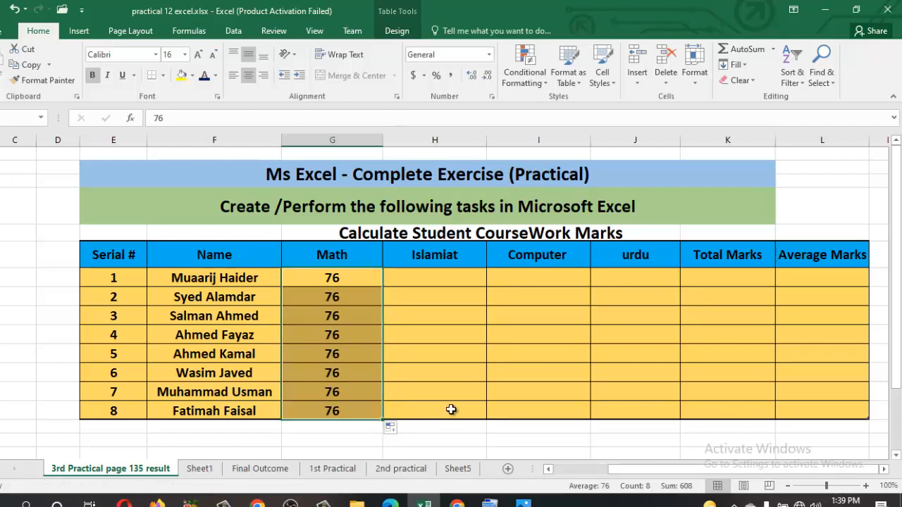
{"action": "left_click", "coordinate": [354, 279]}
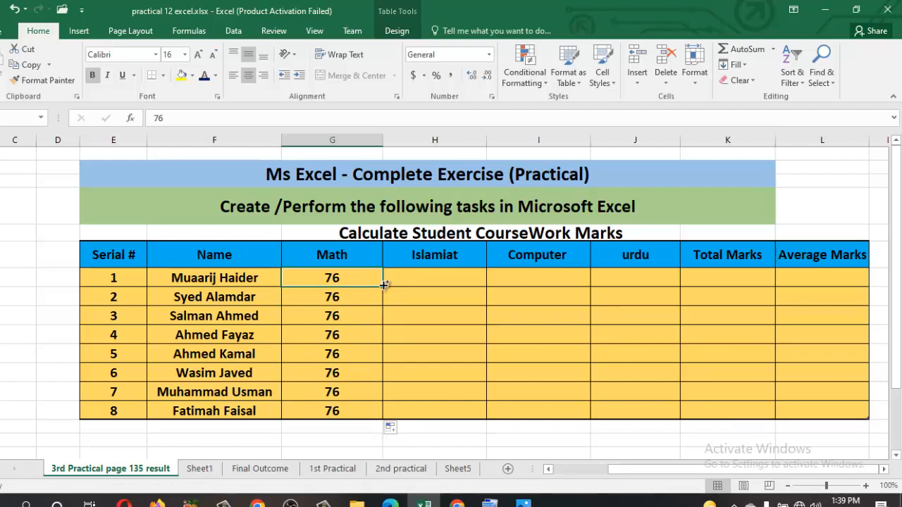
{"action": "left_click_drag", "start_coordinate": [384, 285], "coordinate": [386, 416]}
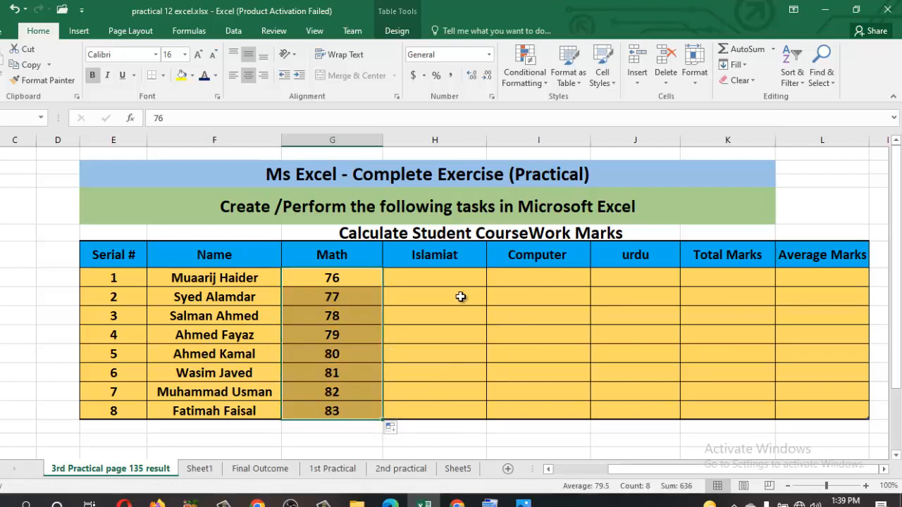
Enter 69 as the Islamiat mark for the first student.
{"action": "left_click", "coordinate": [437, 276]}
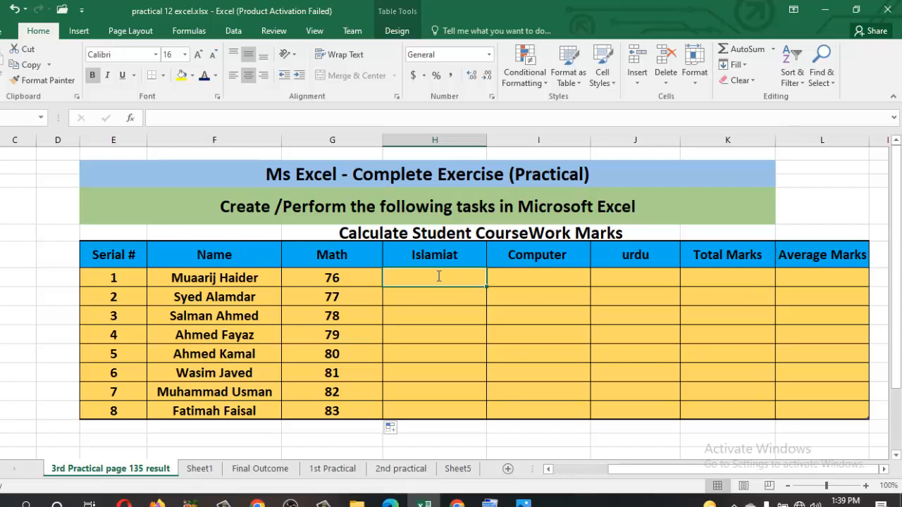
{"action": "type", "text": "69"}
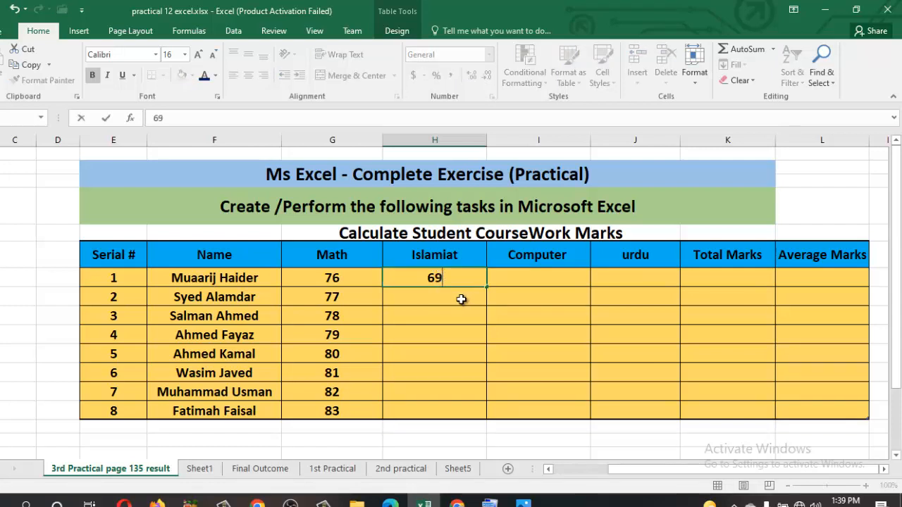
{"action": "key", "text": "Return"}
Bring up the On-Screen Keyboard and, with Ctrl held, fill the Islamiat column down as a series from 69 to 76.
{"action": "left_click", "coordinate": [475, 281]}
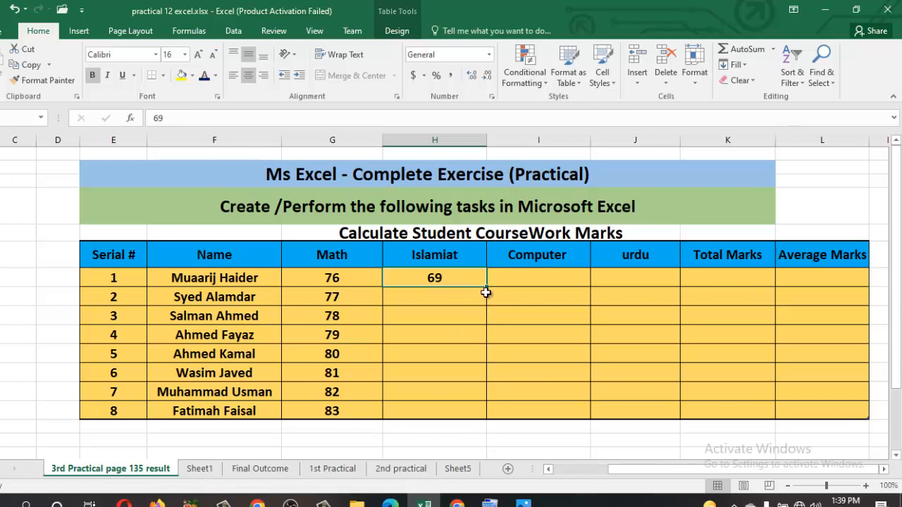
{"action": "left_click", "coordinate": [490, 503]}
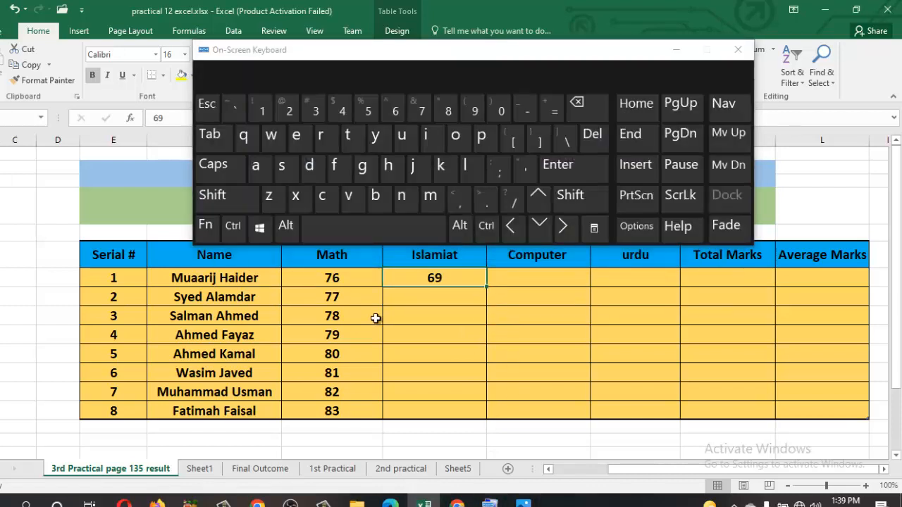
{"action": "left_click", "coordinate": [233, 225]}
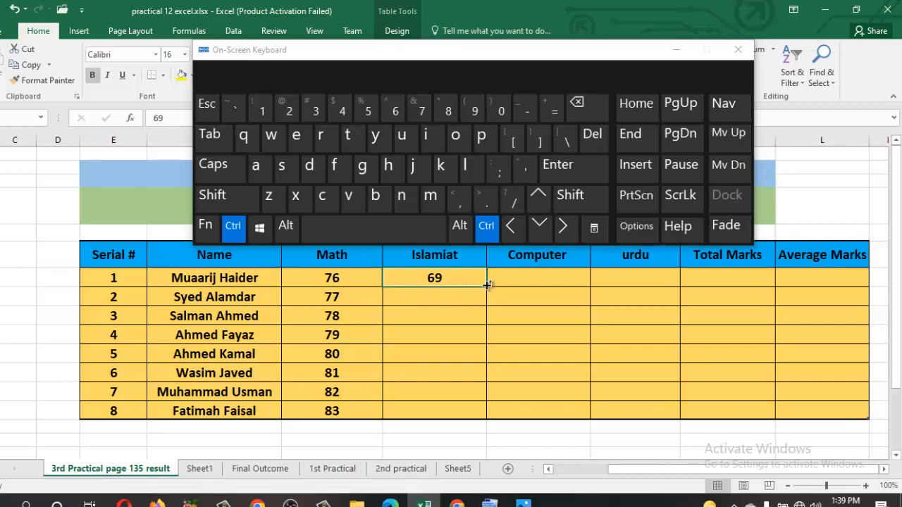
{"action": "left_click_drag", "start_coordinate": [487, 285], "coordinate": [484, 414]}
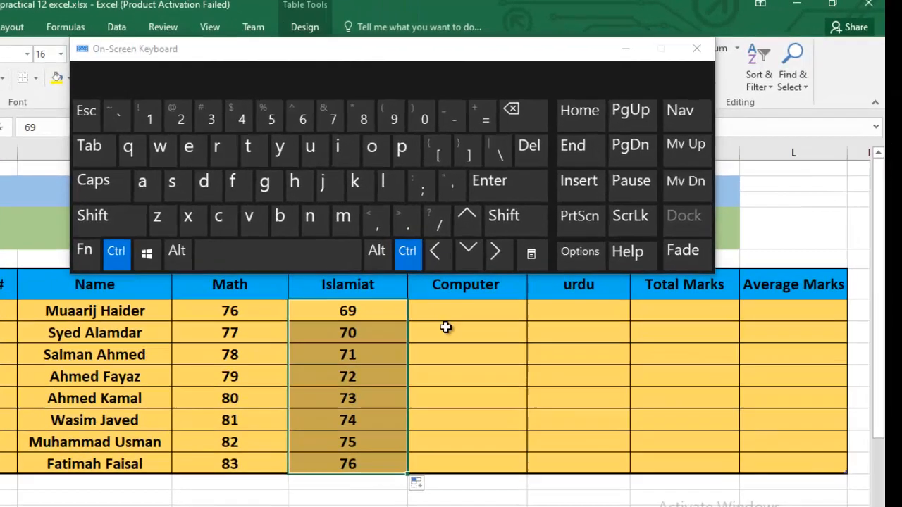
Enter 74 as the first student's Computer mark and fill the column down as a series rising by one to 81.
{"action": "left_click", "coordinate": [443, 311]}
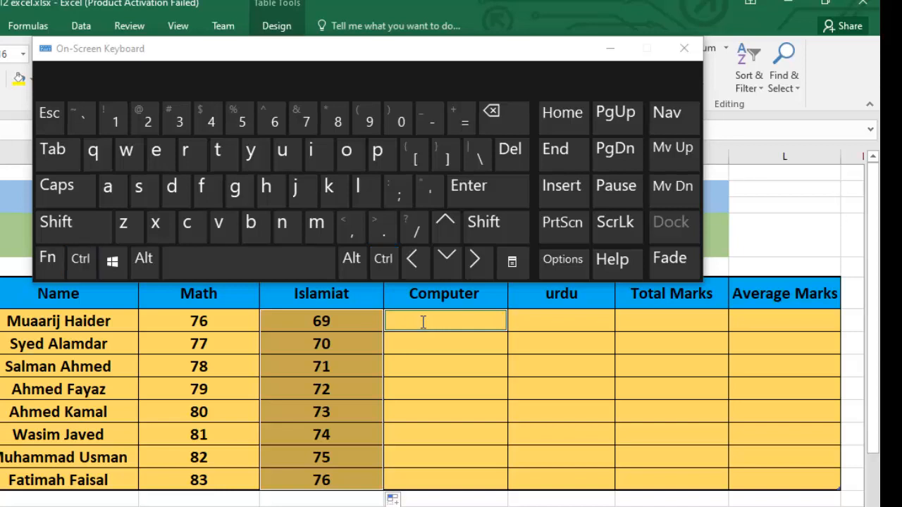
{"action": "type", "text": "4"}
{"action": "key", "text": "BackSpace"}
{"action": "type", "text": "7"}
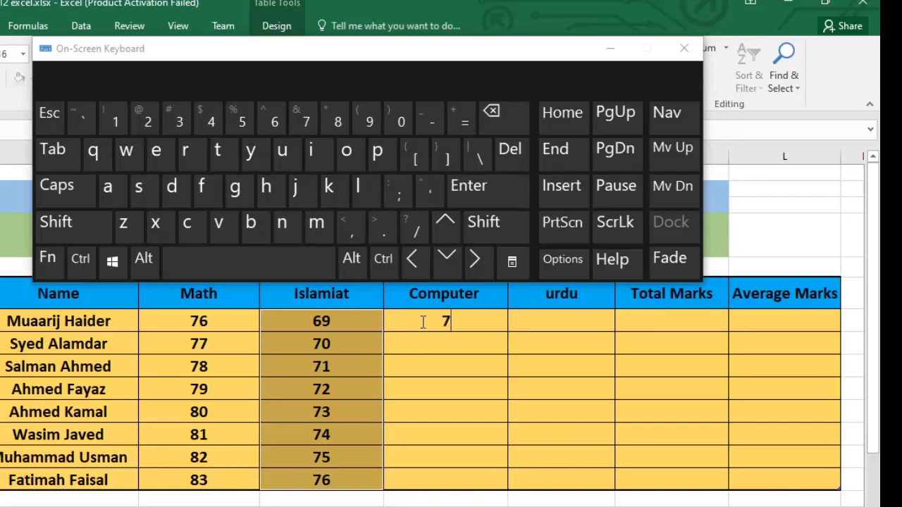
{"action": "type", "text": "4"}
{"action": "left_click", "coordinate": [483, 345]}
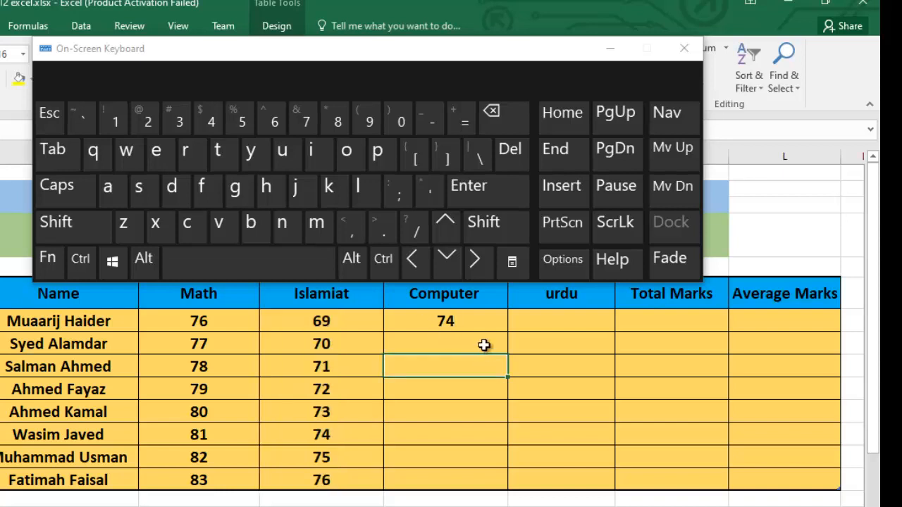
{"action": "left_click", "coordinate": [473, 322]}
{"action": "left_click", "coordinate": [80, 259]}
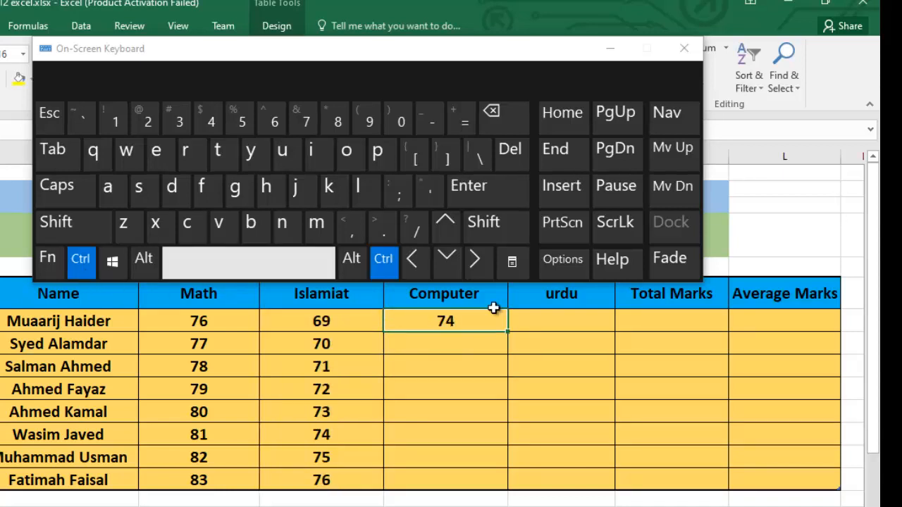
{"action": "left_click_drag", "start_coordinate": [511, 338], "coordinate": [514, 486]}
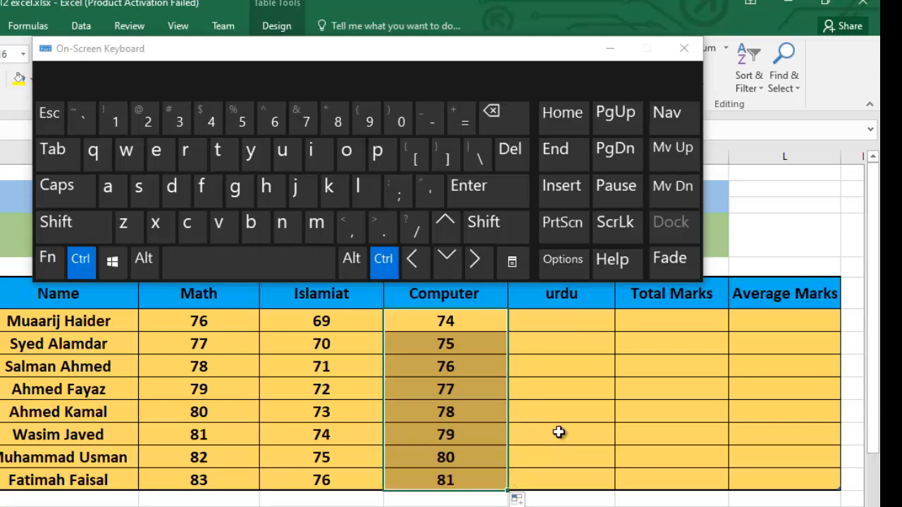
Enter 65 as the urdu mark for the first student.
{"action": "left_click", "coordinate": [546, 322]}
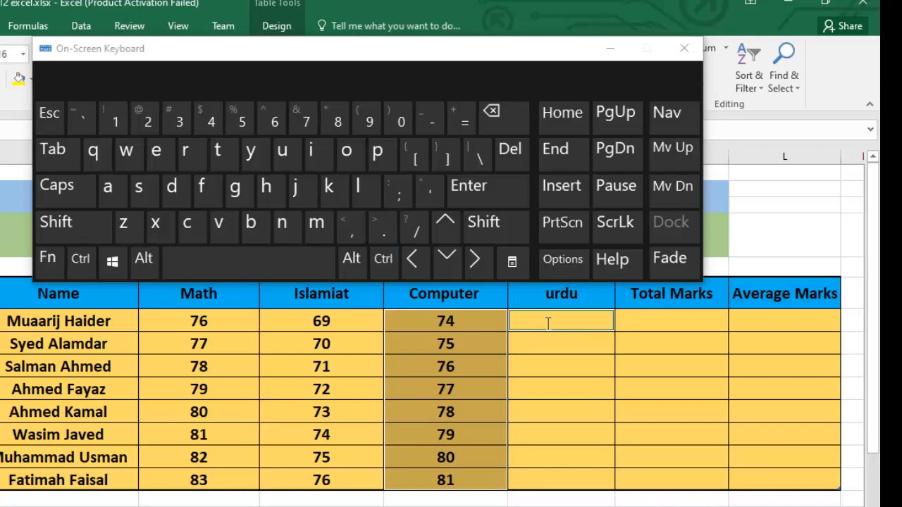
{"action": "type", "text": "5"}
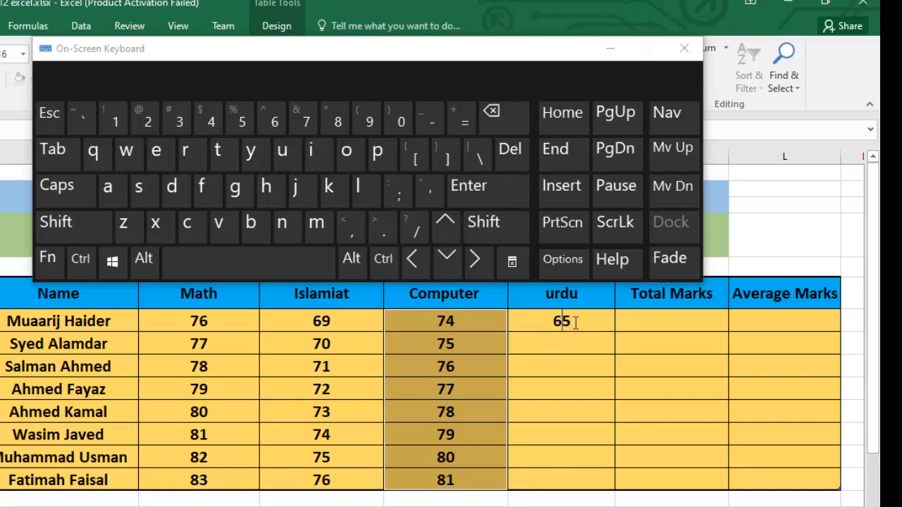
{"action": "left_click", "coordinate": [81, 259]}
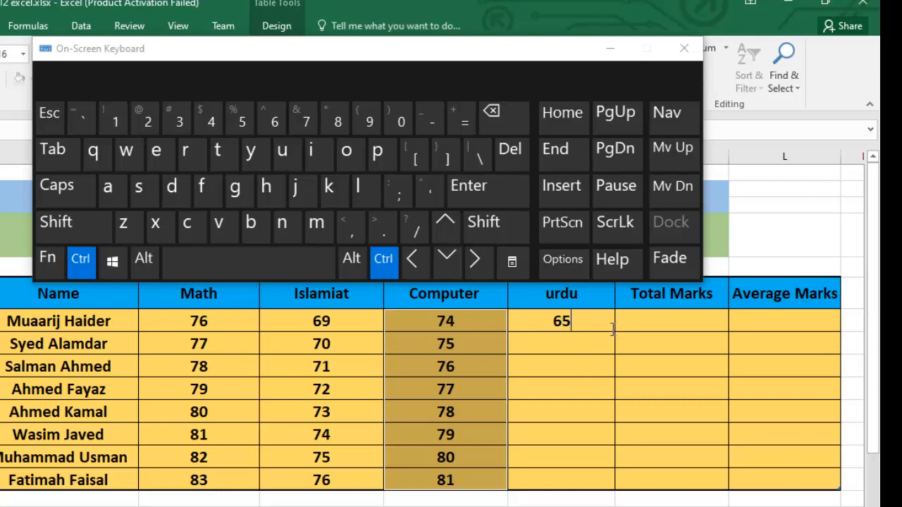
{"action": "left_click", "coordinate": [581, 352], "text": "ctrl"}
{"action": "left_click", "coordinate": [582, 328], "text": "ctrl"}
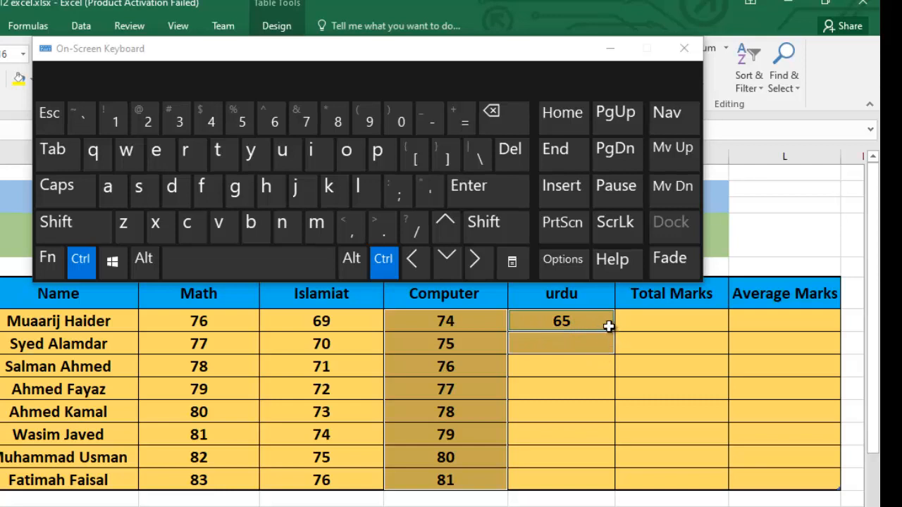
{"action": "left_click", "coordinate": [596, 324], "text": "ctrl"}
{"action": "left_click", "coordinate": [587, 343], "text": "ctrl"}
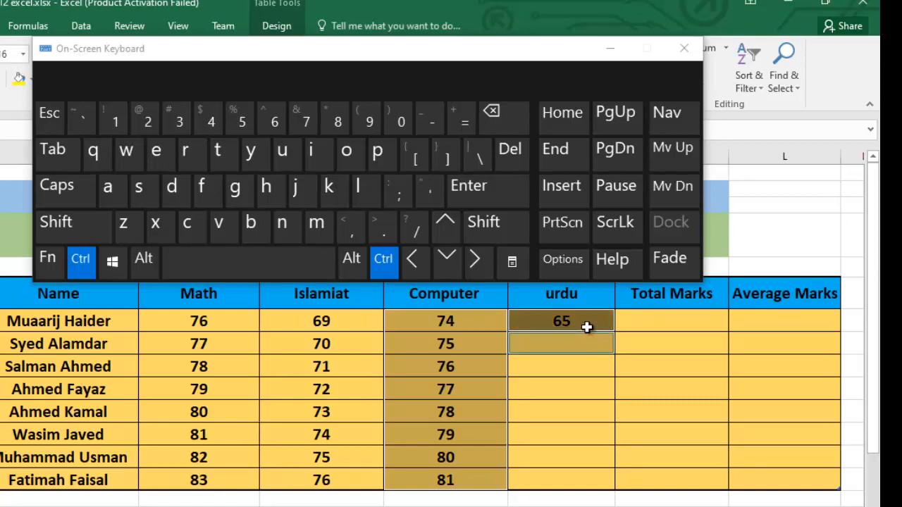
{"action": "left_click", "coordinate": [80, 258]}
{"action": "left_click", "coordinate": [565, 400]}
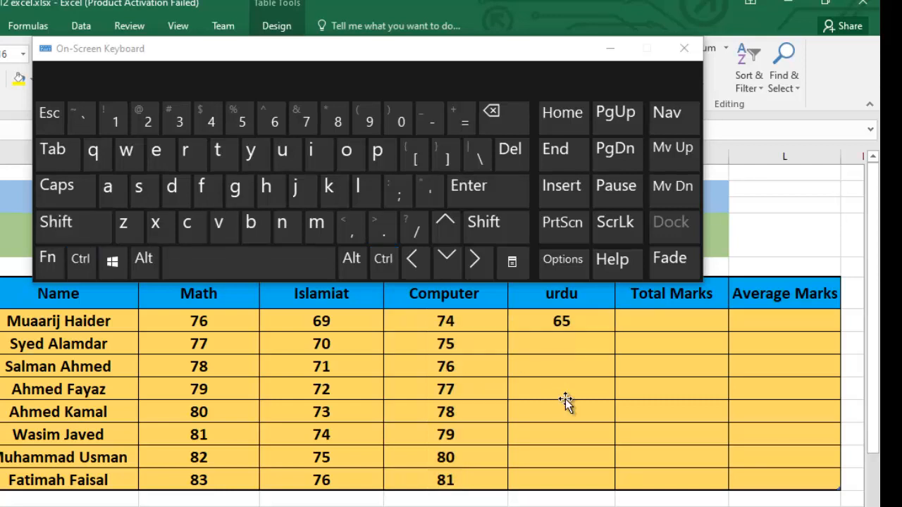
Fill the urdu column down as a series rising by one from 65 to 72, and minimize the On-Screen Keyboard.
{"action": "left_click", "coordinate": [559, 322]}
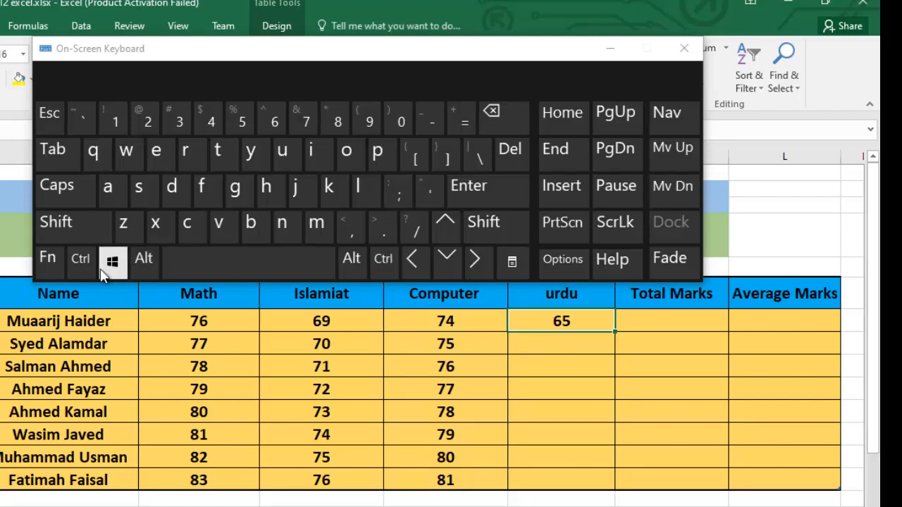
{"action": "left_click", "coordinate": [81, 258]}
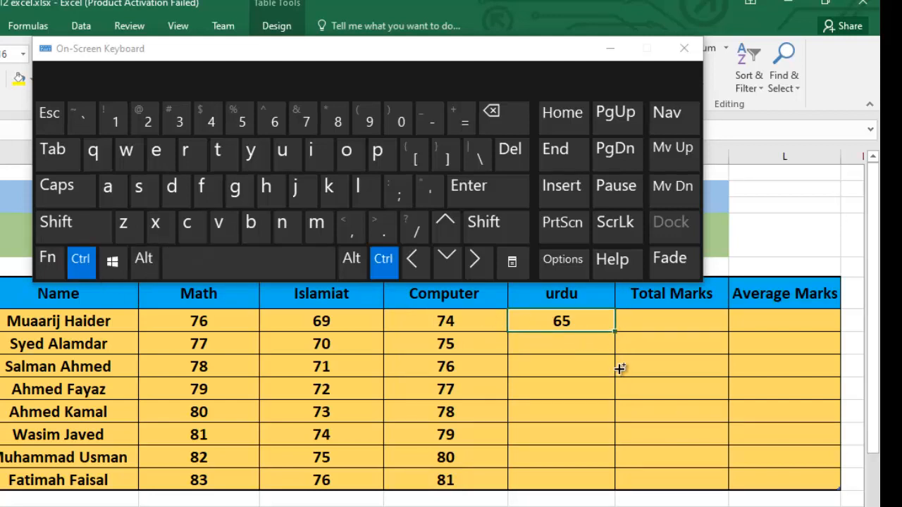
{"action": "left_click_drag", "start_coordinate": [619, 369], "coordinate": [618, 482]}
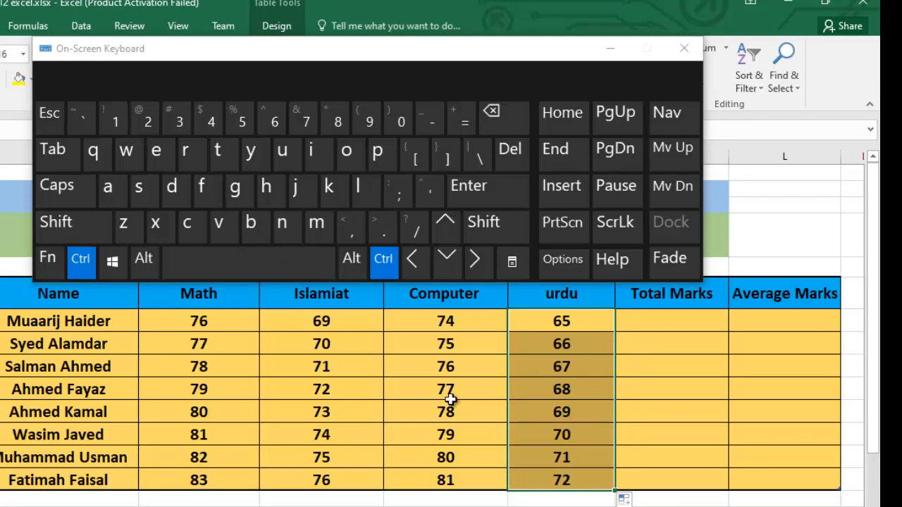
{"action": "left_click", "coordinate": [610, 48]}
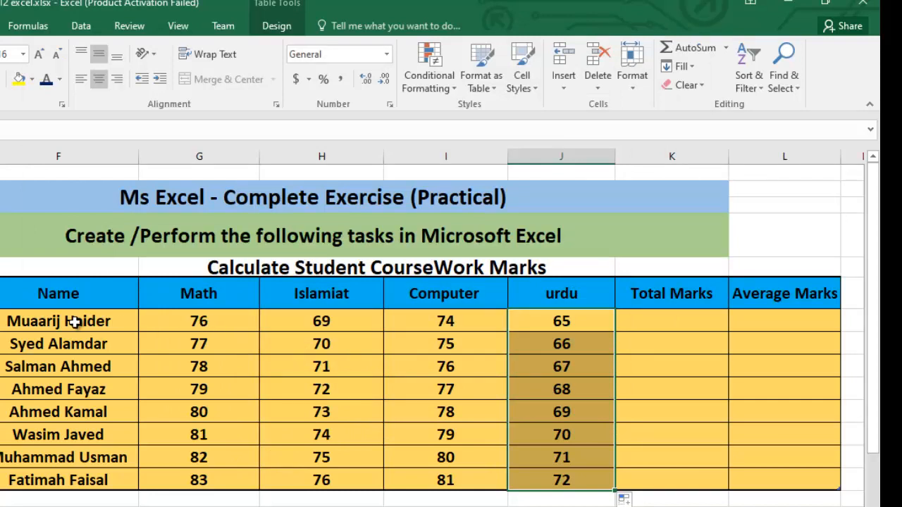
Highlight each of the eight student rows in turn to review their marks in the four subjects.
{"action": "left_click", "coordinate": [1, 320]}
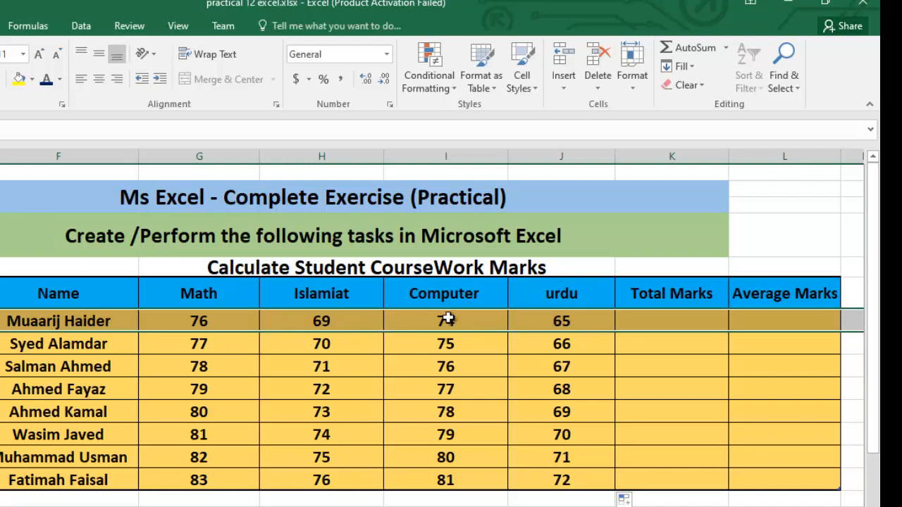
{"action": "left_click", "coordinate": [2, 343]}
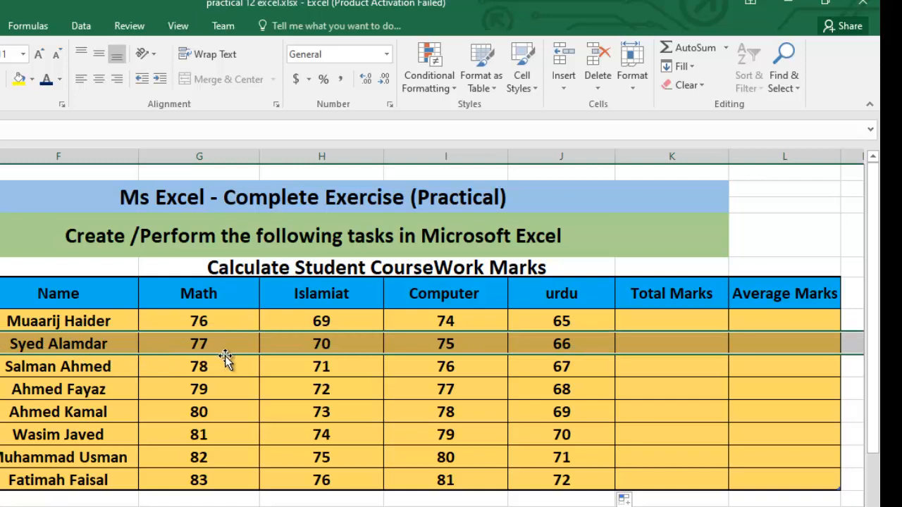
{"action": "left_click", "coordinate": [2, 366]}
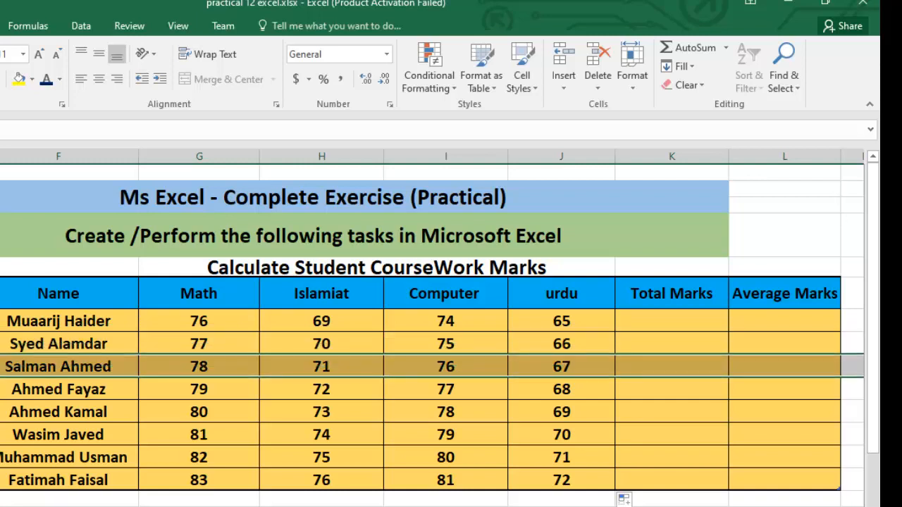
{"action": "left_click", "coordinate": [1, 388]}
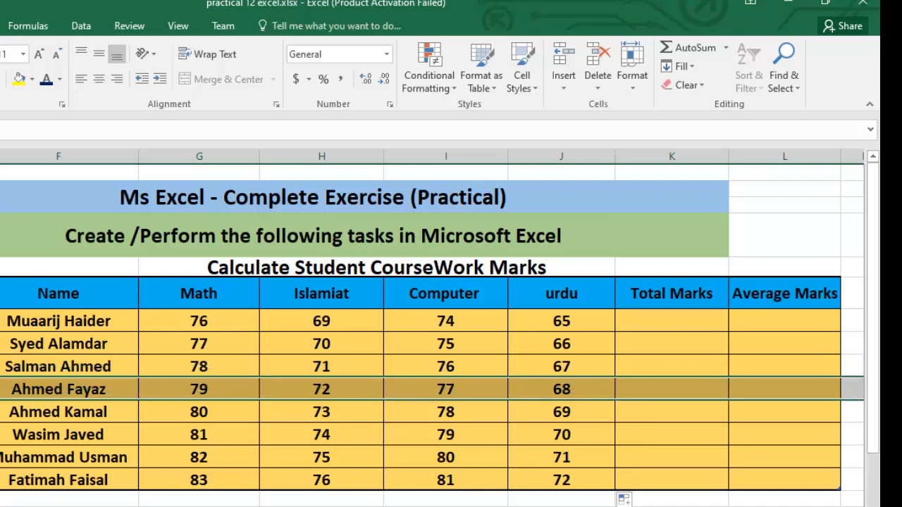
{"action": "left_click", "coordinate": [1, 412]}
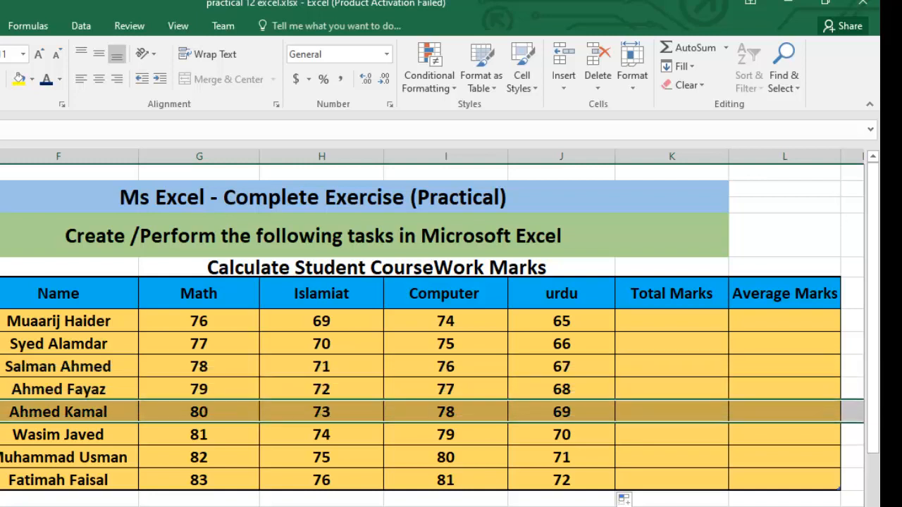
{"action": "left_click", "coordinate": [1, 434]}
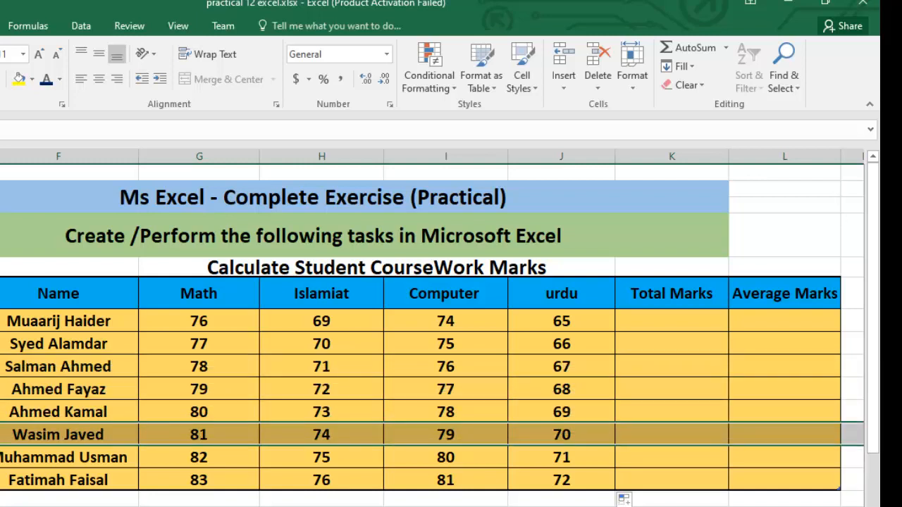
{"action": "left_click", "coordinate": [1, 457]}
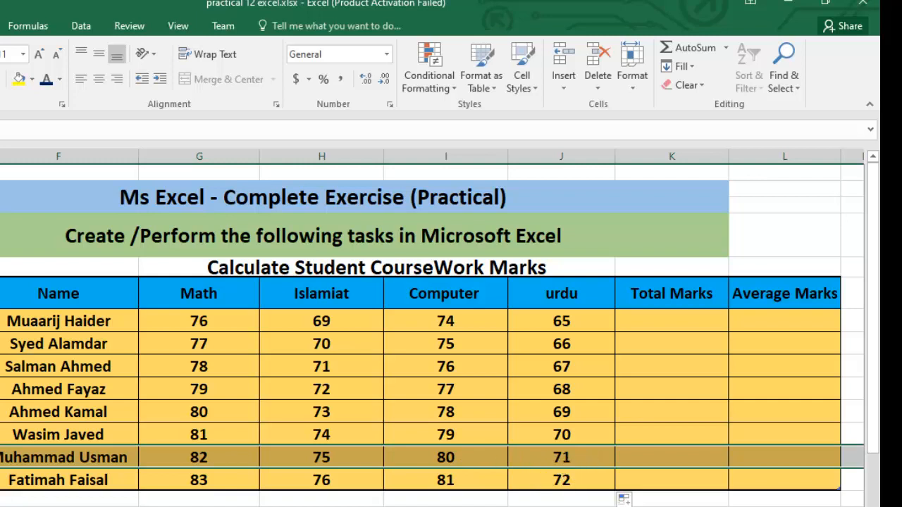
{"action": "left_click", "coordinate": [2, 479]}
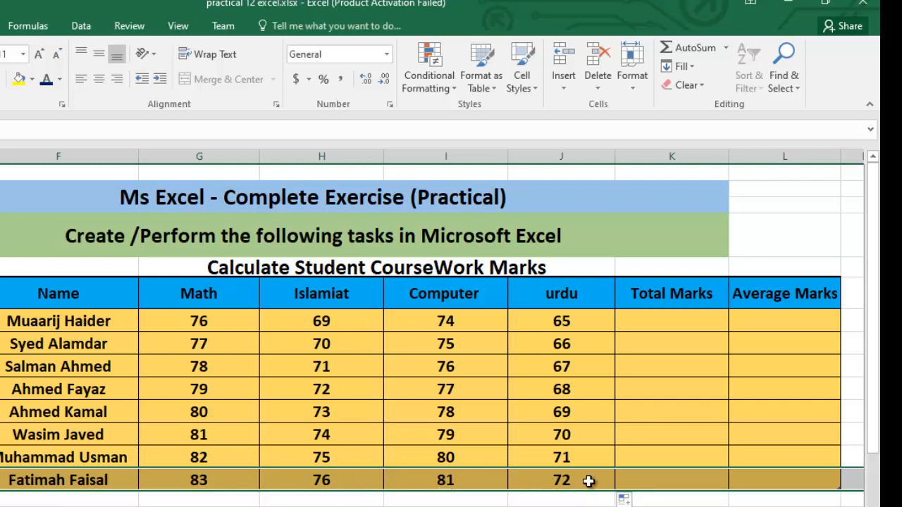
Start a SUM formula in the first student's Total Marks cell, bring up the On-Screen Keyboard and reference the student's Math mark.
{"action": "left_click", "coordinate": [656, 322]}
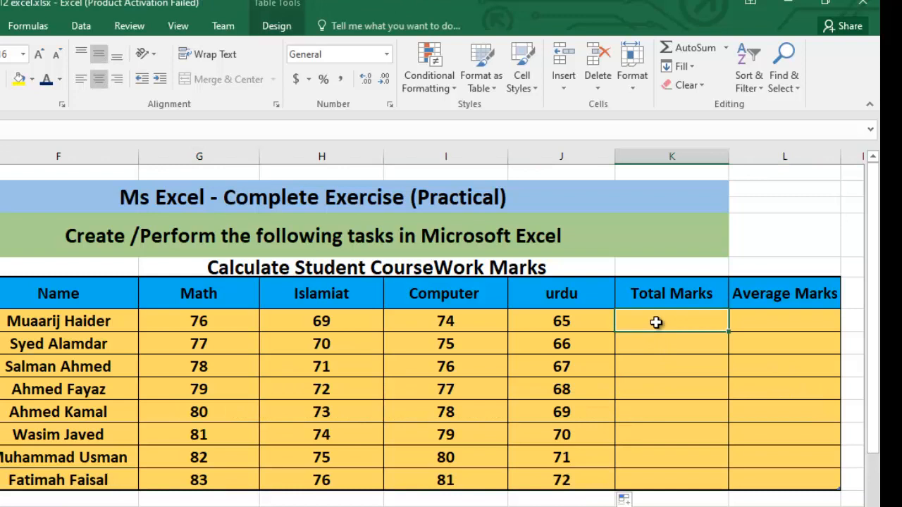
{"action": "type", "text": "=sum"}
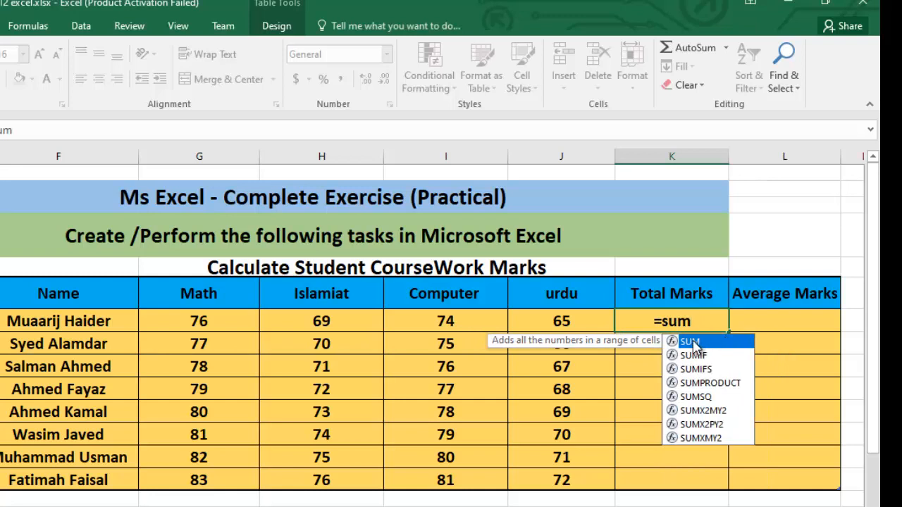
{"action": "double_click", "coordinate": [694, 345]}
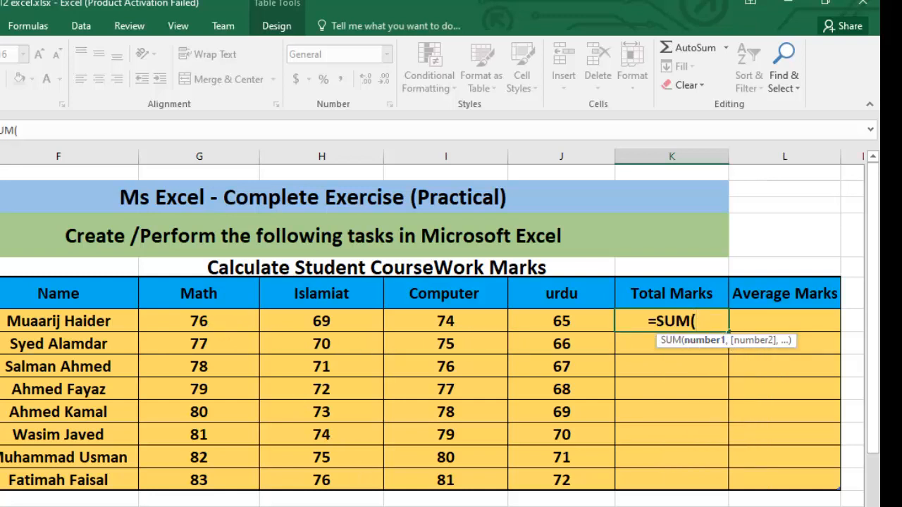
{"action": "left_click", "coordinate": [412, 506]}
{"action": "left_click_drag", "start_coordinate": [374, 46], "coordinate": [233, 2]}
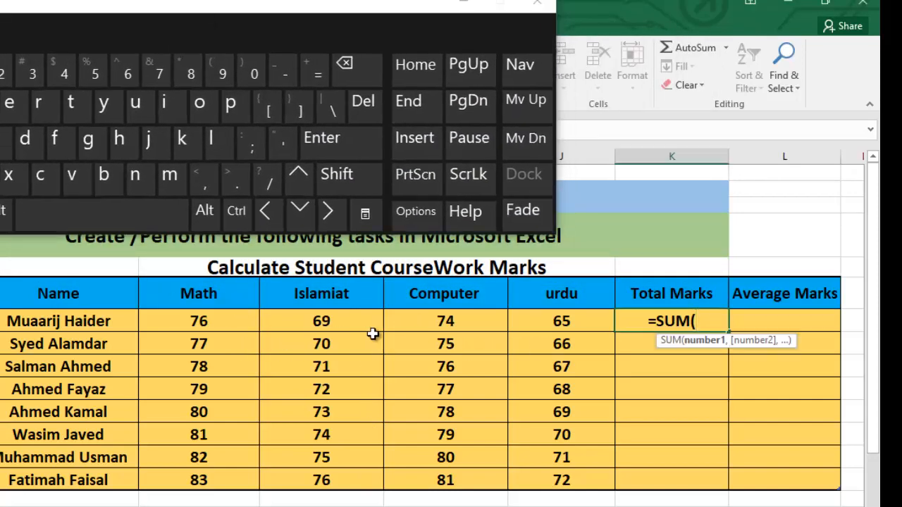
{"action": "left_click", "coordinate": [198, 322]}
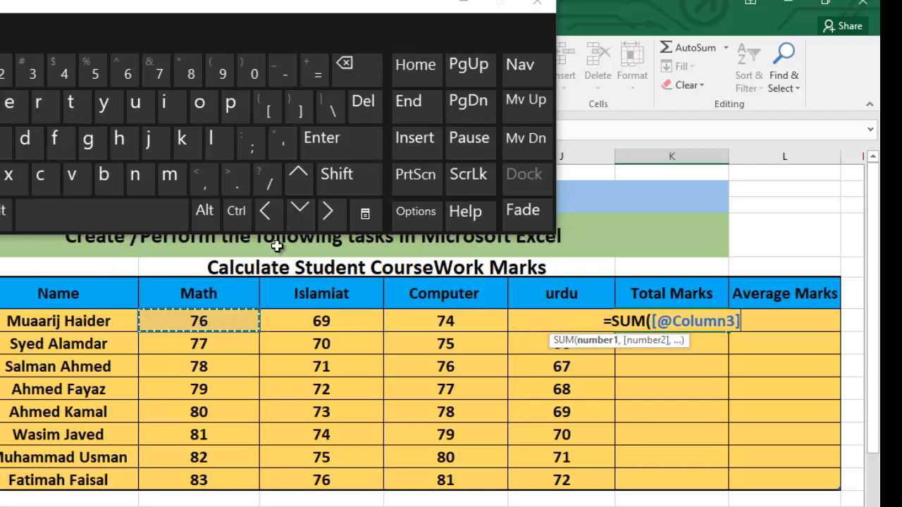
Extend the SUM argument with a colon and j7, close the parenthesis and enter the first student's total formula.
{"action": "left_click", "coordinate": [342, 179]}
{"action": "left_click", "coordinate": [251, 148]}
{"action": "left_click", "coordinate": [750, 322]}
{"action": "left_click", "coordinate": [337, 173]}
{"action": "left_click", "coordinate": [250, 142]}
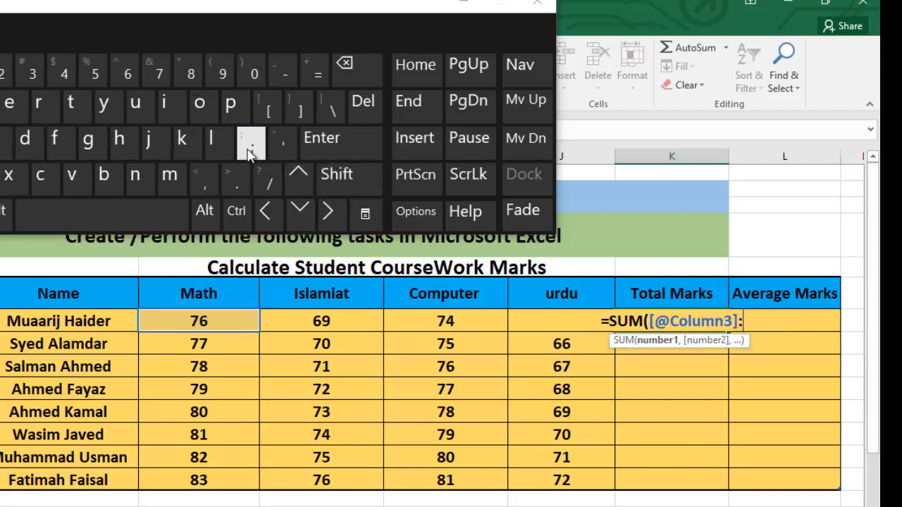
{"action": "left_click", "coordinate": [543, 318]}
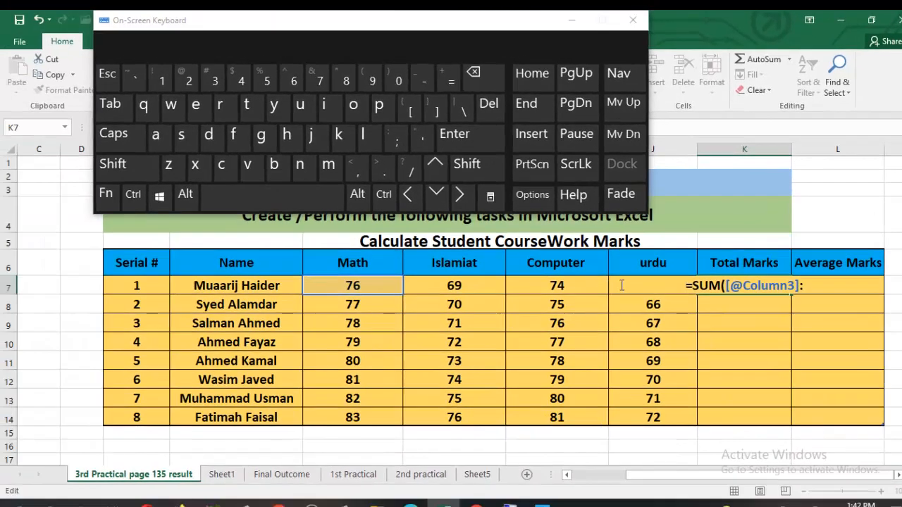
{"action": "left_click_drag", "start_coordinate": [503, 30], "coordinate": [452, 30]}
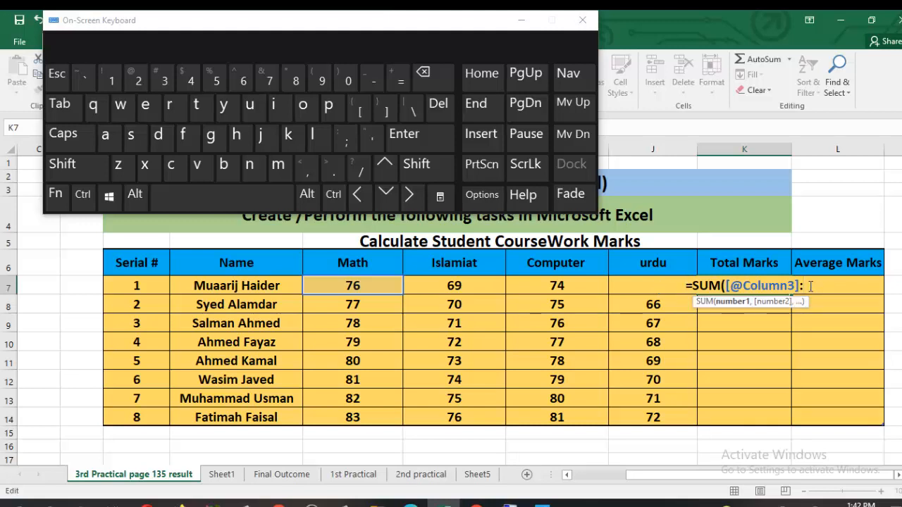
{"action": "type", "text": "j7"}
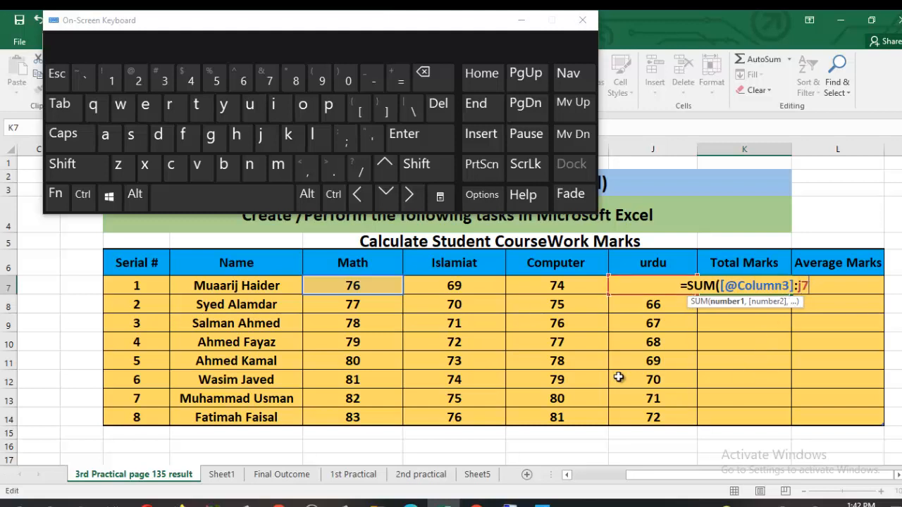
{"action": "left_click", "coordinate": [416, 176]}
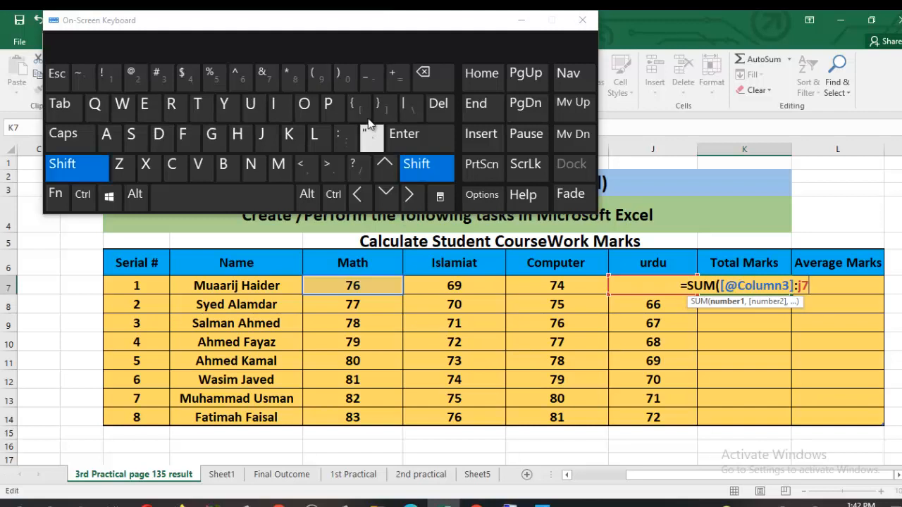
{"action": "left_click", "coordinate": [348, 77]}
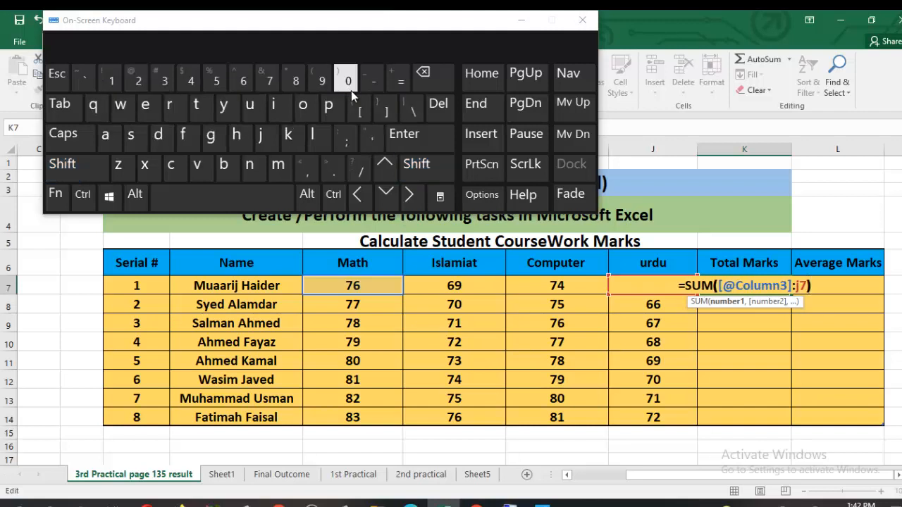
{"action": "left_click", "coordinate": [416, 144]}
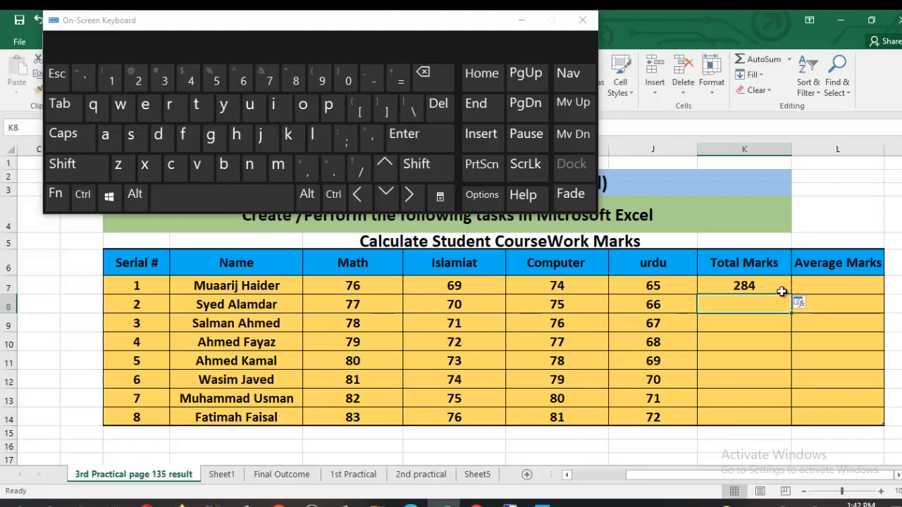
Reopen the first student's total formula for editing, remove the colon before J7 and put it back using the On-Screen Keyboard.
{"action": "left_click", "coordinate": [759, 281]}
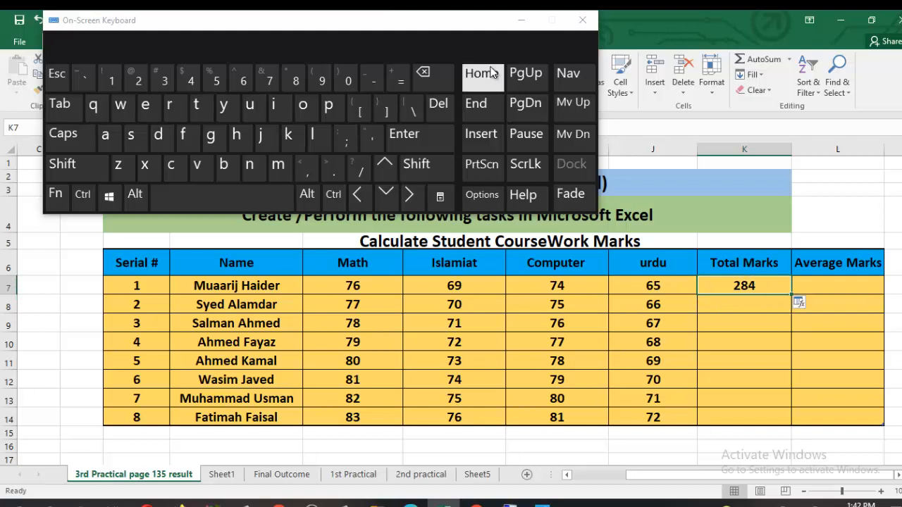
{"action": "left_click", "coordinate": [525, 18]}
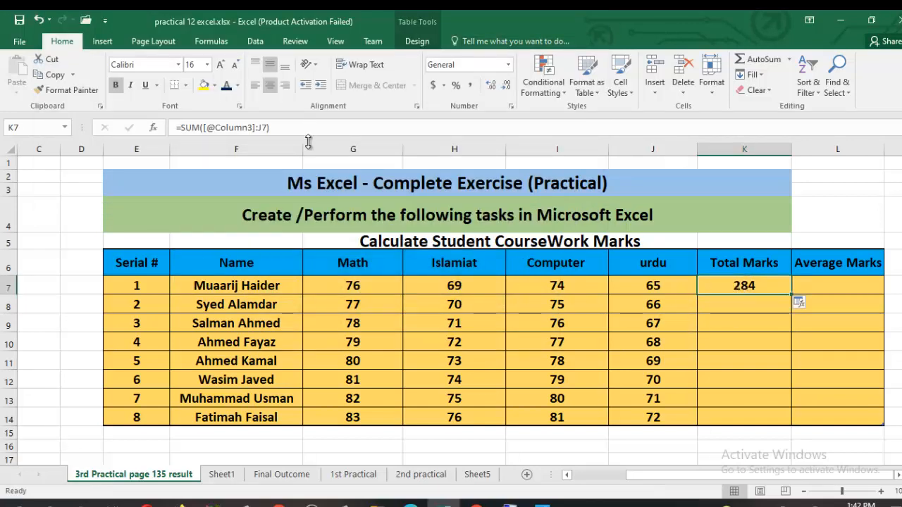
{"action": "left_click", "coordinate": [255, 128]}
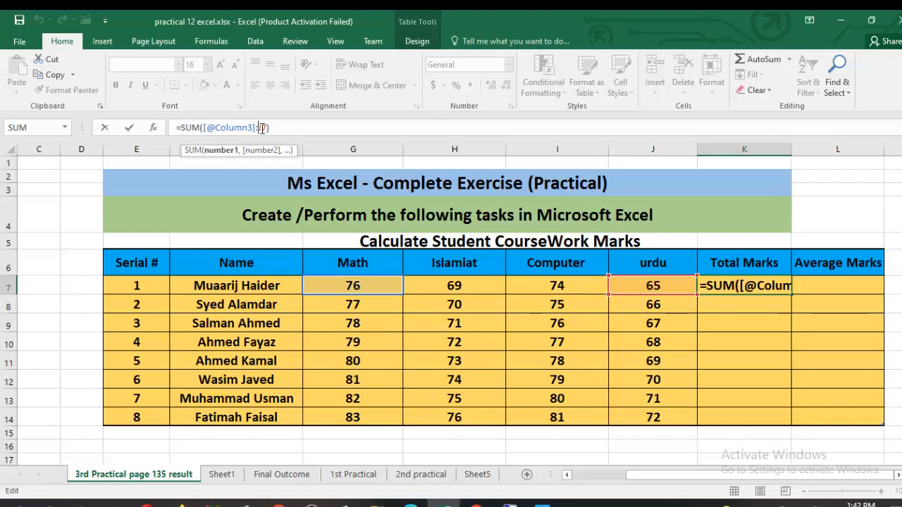
{"action": "left_click", "coordinate": [262, 128]}
{"action": "key", "text": "BackSpace"}
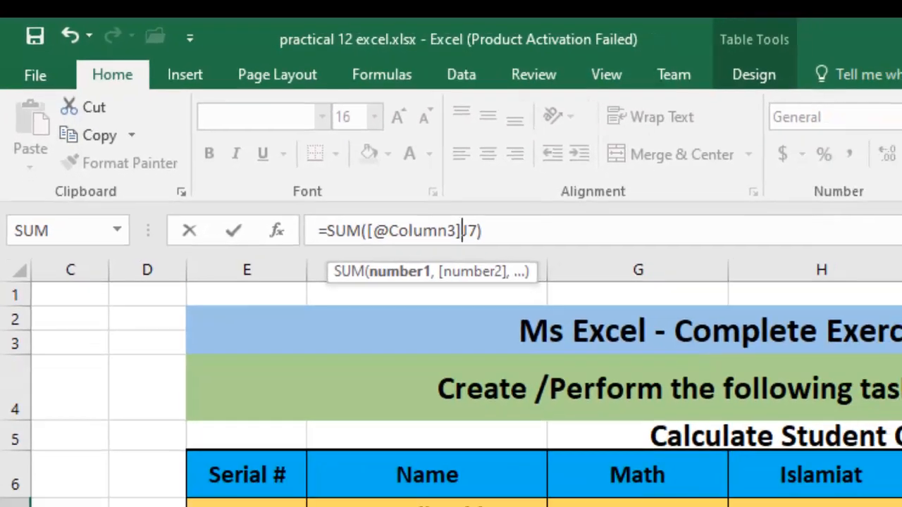
{"action": "left_click", "coordinate": [541, 504]}
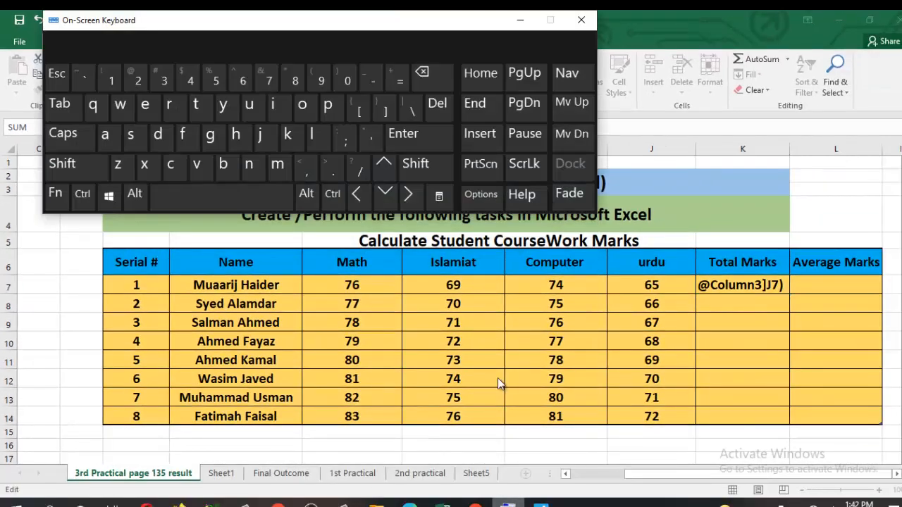
{"action": "left_click", "coordinate": [414, 166]}
{"action": "left_click", "coordinate": [344, 139]}
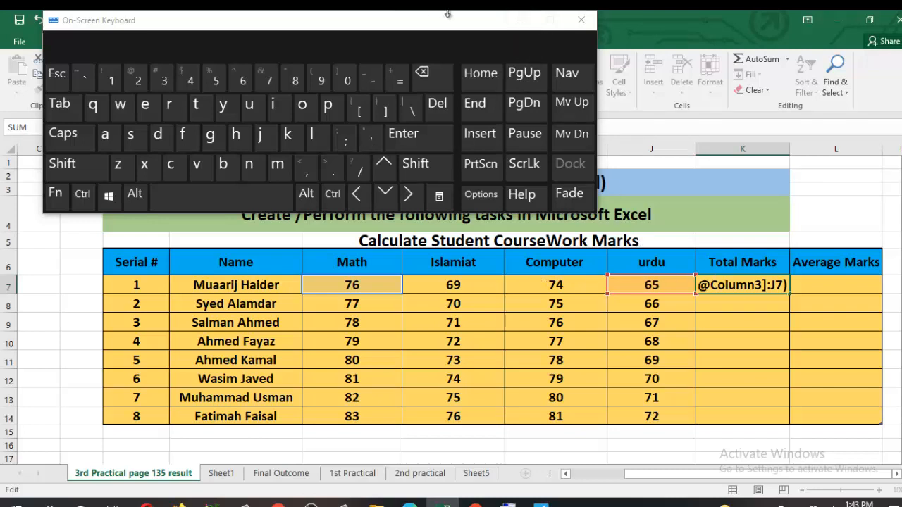
Move the On-Screen Keyboard off the formula bar and cut the first student's total formula back to =SUM(J7).
{"action": "left_click_drag", "start_coordinate": [449, 21], "coordinate": [499, 315]}
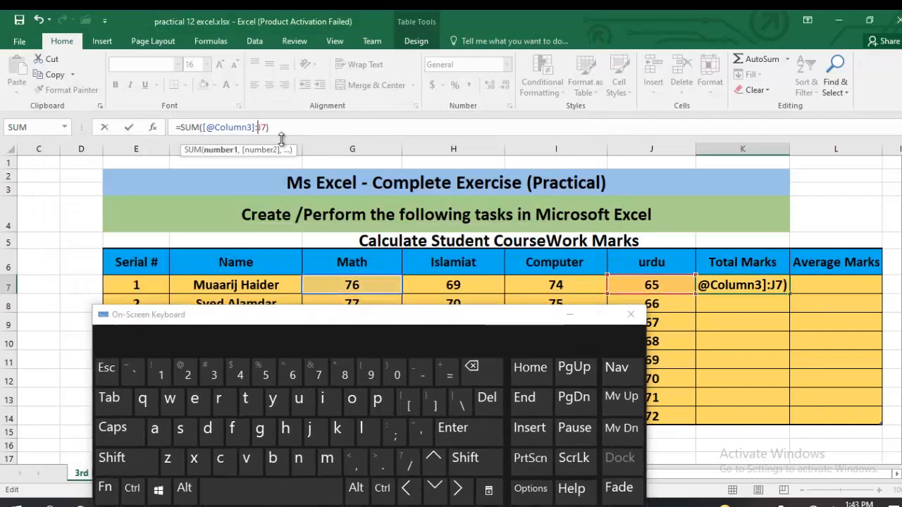
{"action": "key", "text": "BackSpace"}
{"action": "key", "text": "BackSpace"}
{"action": "key", "text": "BackSpace"}
{"action": "key", "text": "BackSpace"}
{"action": "key", "text": "BackSpace"}
{"action": "key", "text": "BackSpace"}
{"action": "key", "text": "BackSpace"}
{"action": "key", "text": "BackSpace"}
{"action": "key", "text": "BackSpace"}
{"action": "key", "text": "BackSpace"}
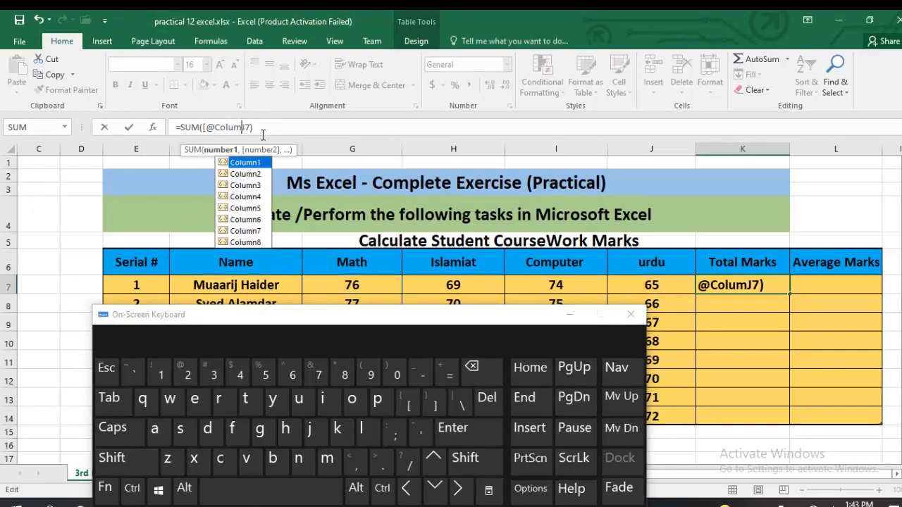
{"action": "key", "text": "BackSpace"}
{"action": "key", "text": "BackSpace"}
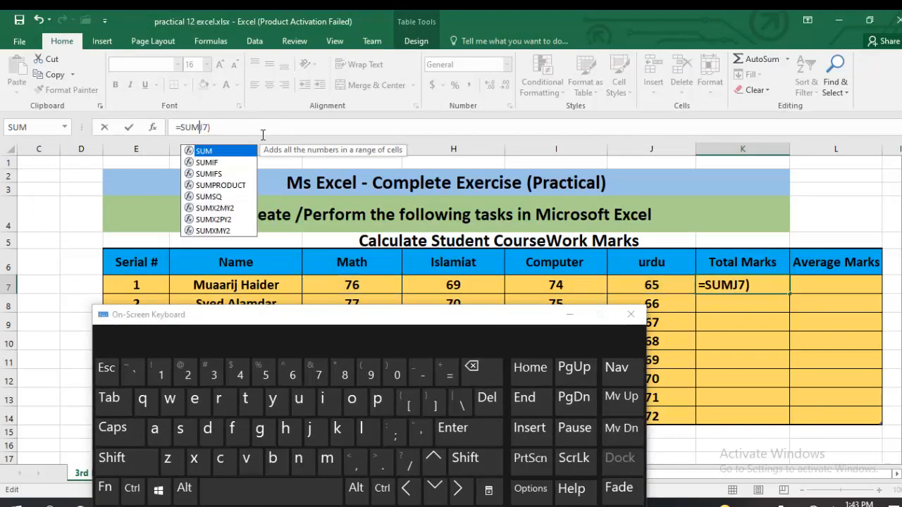
{"action": "type", "text": "("}
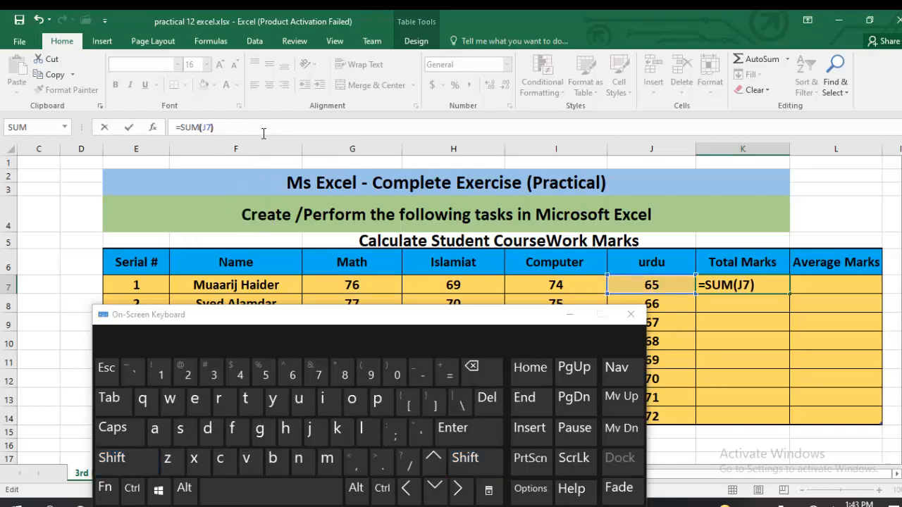
Set the first student's total formula to sum the marks from Math through urdu, remove the leftover J7 and enter it.
{"action": "left_click", "coordinate": [372, 283]}
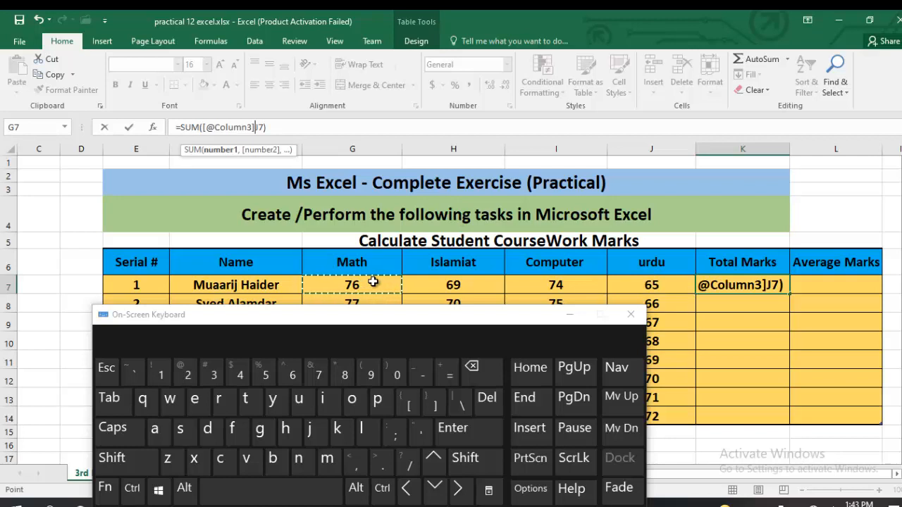
{"action": "left_click", "coordinate": [453, 460]}
{"action": "left_click", "coordinate": [393, 436]}
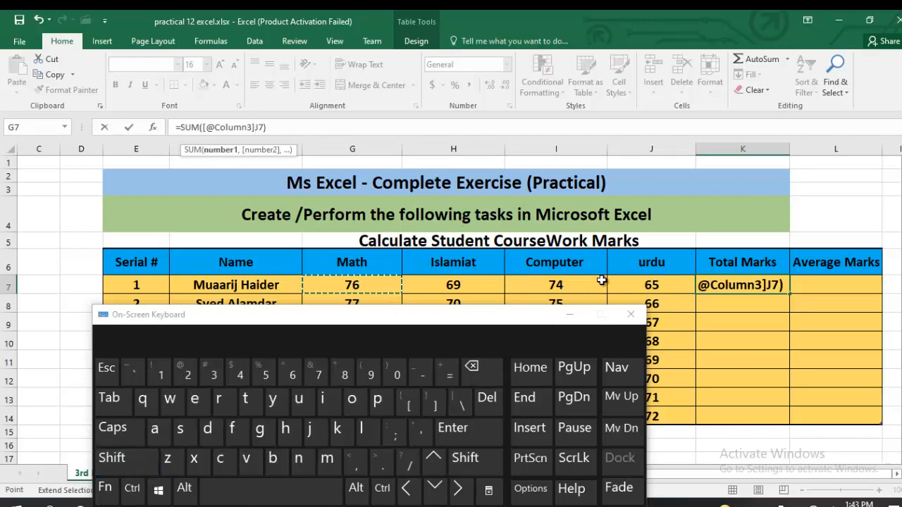
{"action": "left_click", "coordinate": [625, 281]}
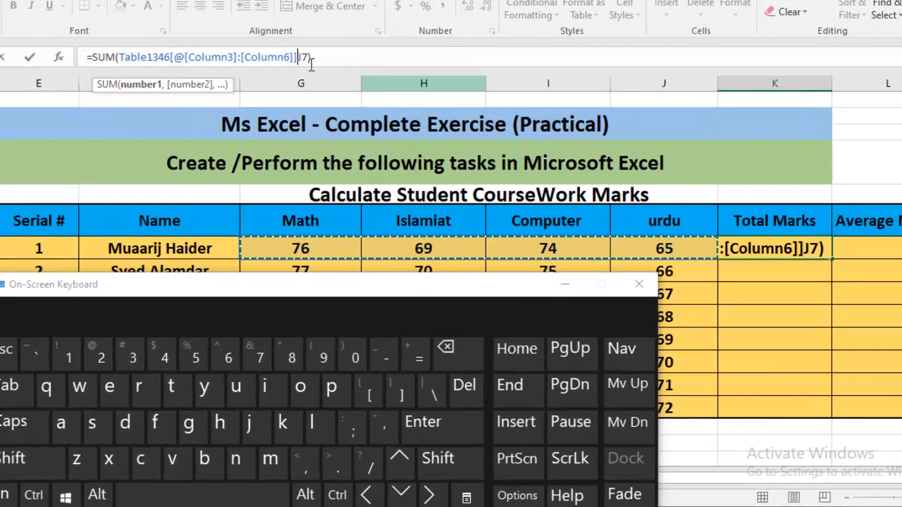
{"action": "double_click", "coordinate": [310, 62]}
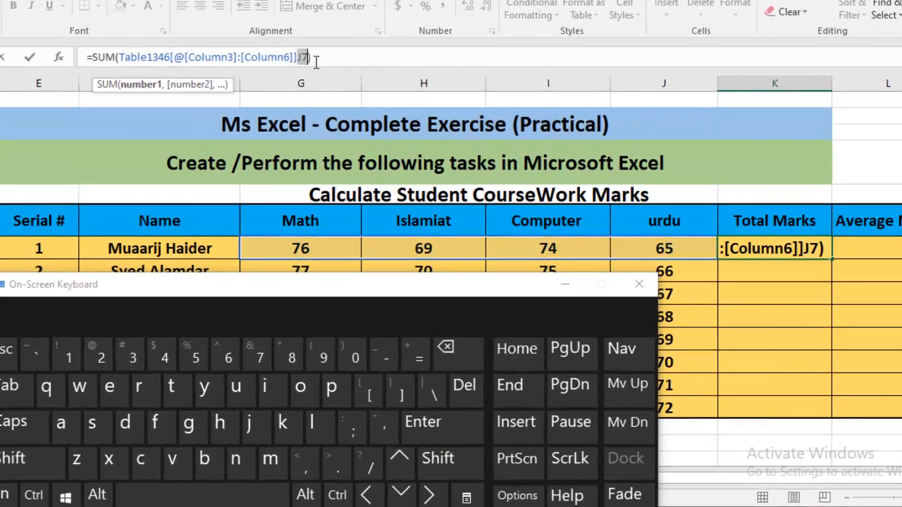
{"action": "key", "text": "BackSpace"}
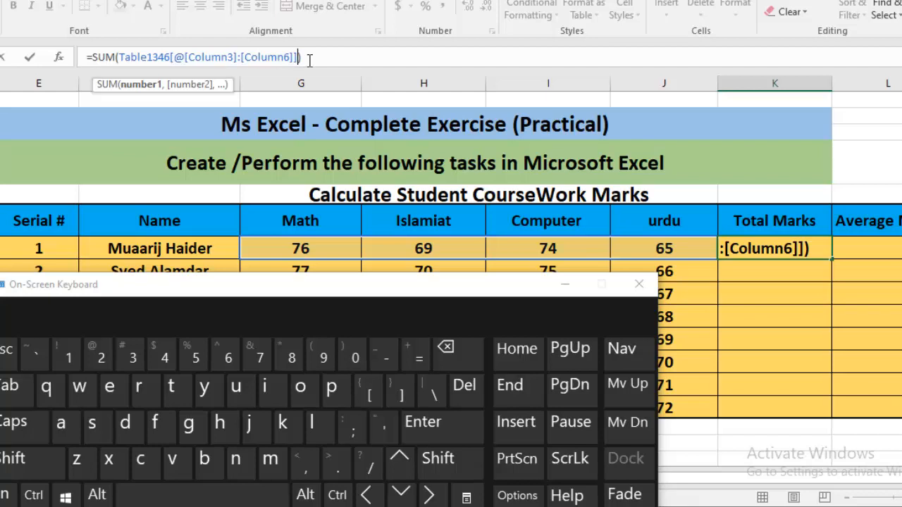
{"action": "key", "text": "Return"}
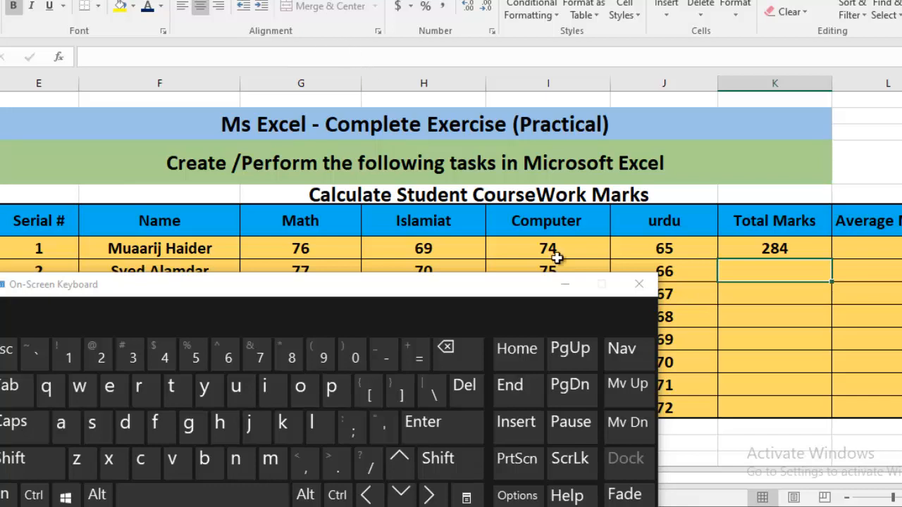
Close the On-Screen Keyboard and fill the first student's total formula down to the eighth student.
{"action": "left_click", "coordinate": [638, 284]}
{"action": "left_click", "coordinate": [724, 251]}
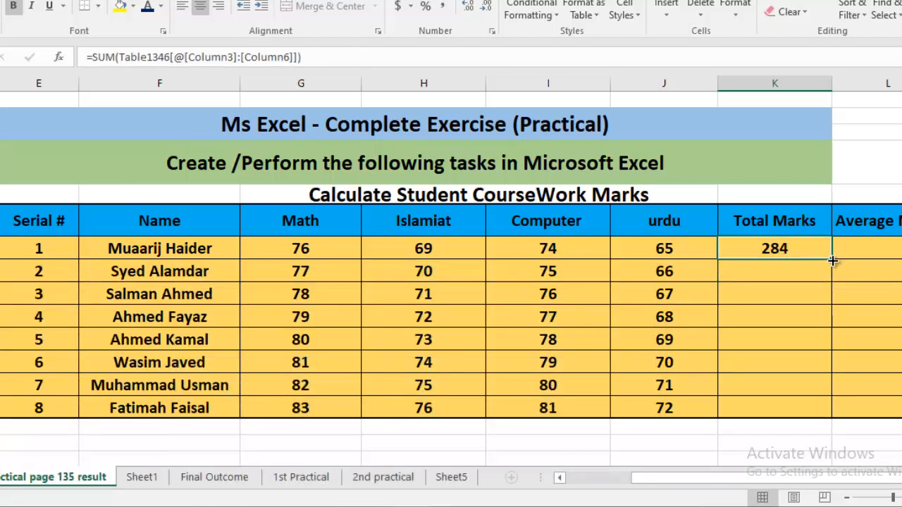
{"action": "left_click_drag", "start_coordinate": [832, 261], "coordinate": [835, 407]}
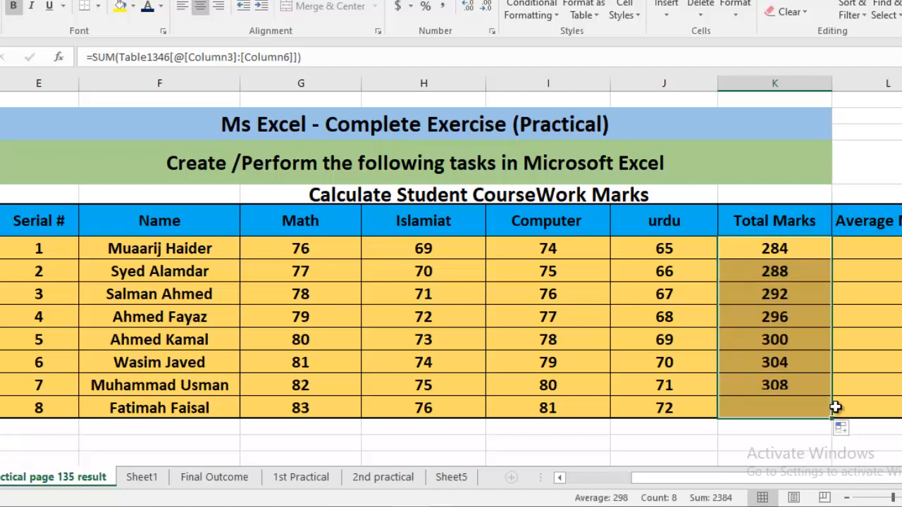
Inspect the first student's total formula and the cells it references, keeping the formula as it is.
{"action": "left_click", "coordinate": [763, 247]}
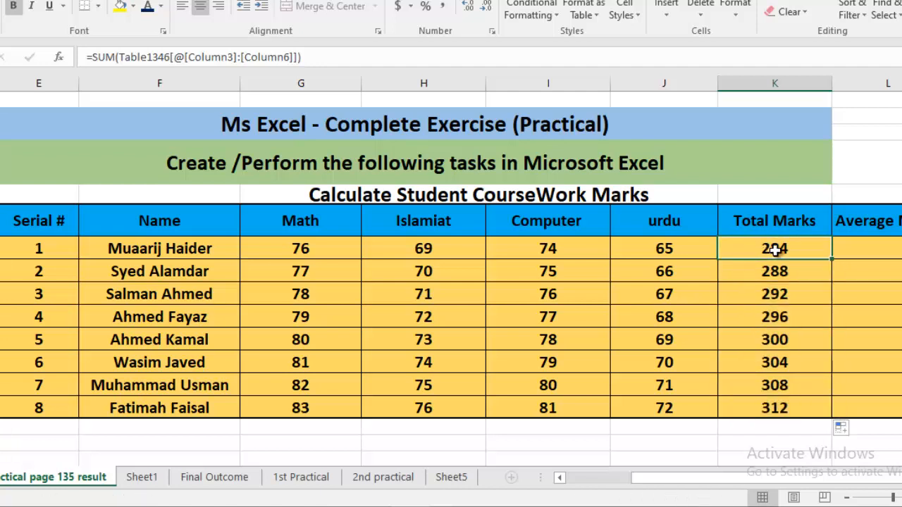
{"action": "left_click", "coordinate": [279, 54]}
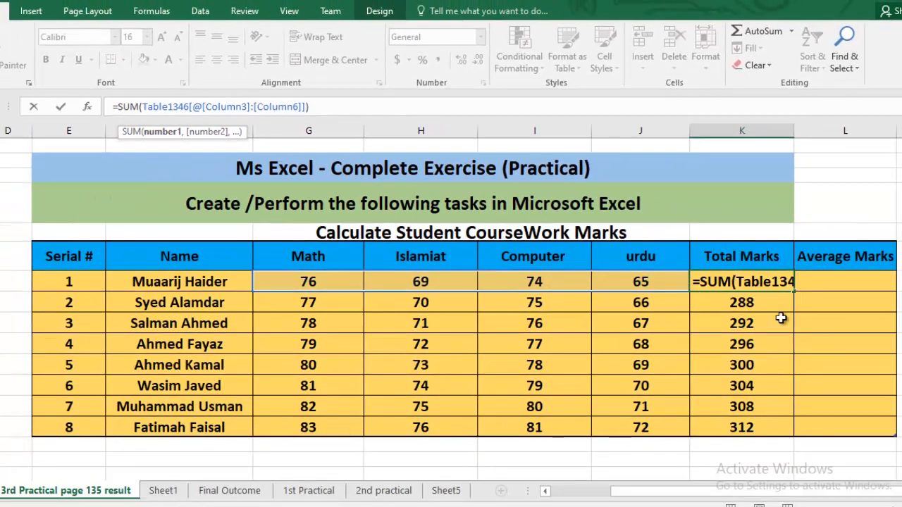
{"action": "key", "text": "Return"}
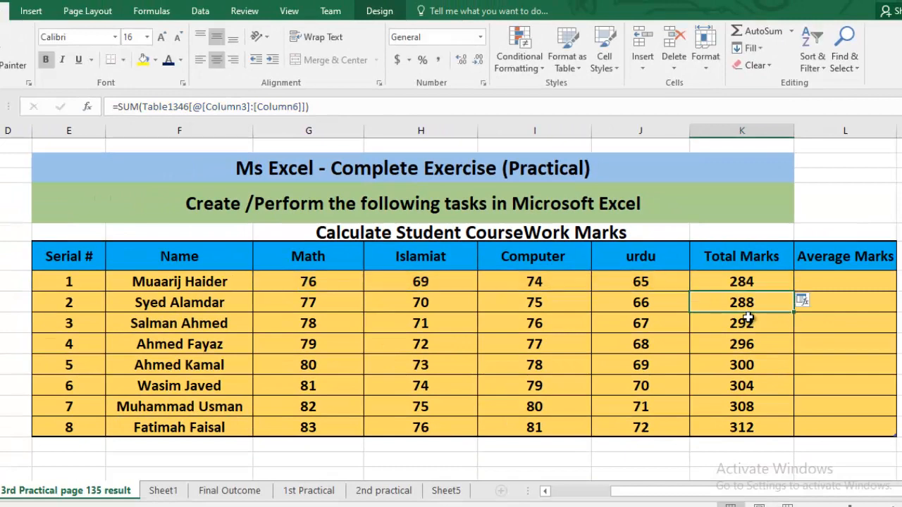
Start an AVERAGE formula in the first student's Average Marks cell, reference the Math mark and bring up the On-Screen Keyboard.
{"action": "left_click", "coordinate": [810, 281]}
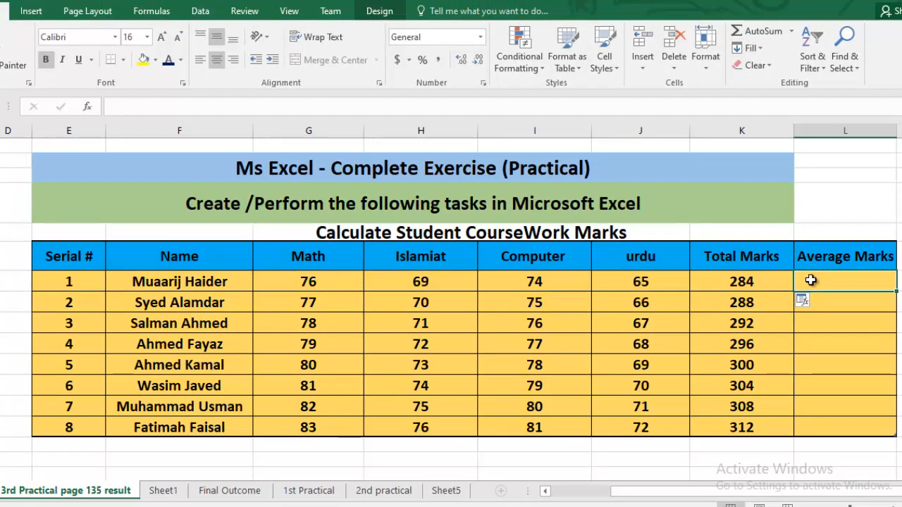
{"action": "type", "text": "="}
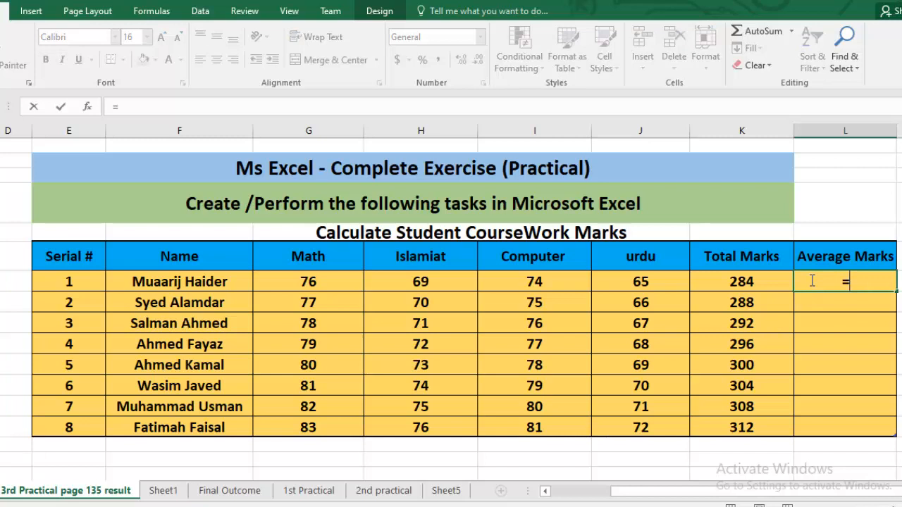
{"action": "type", "text": "averag"}
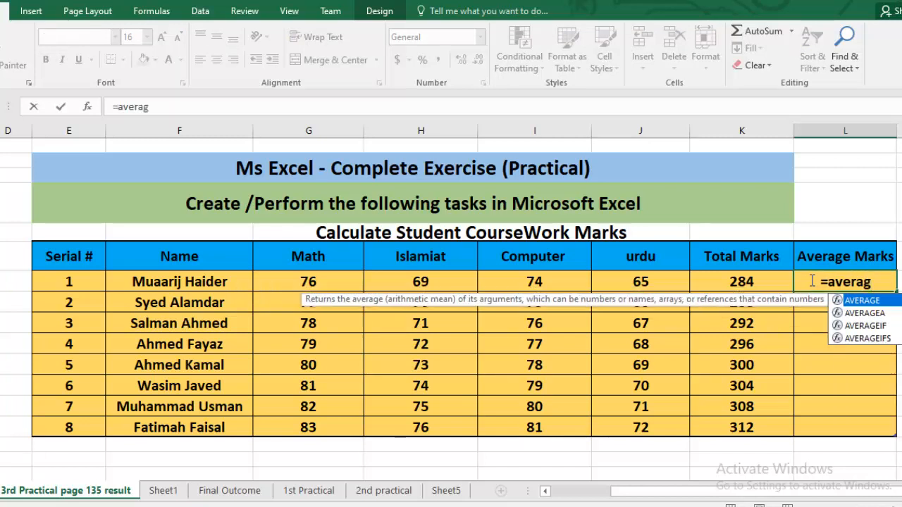
{"action": "double_click", "coordinate": [873, 303]}
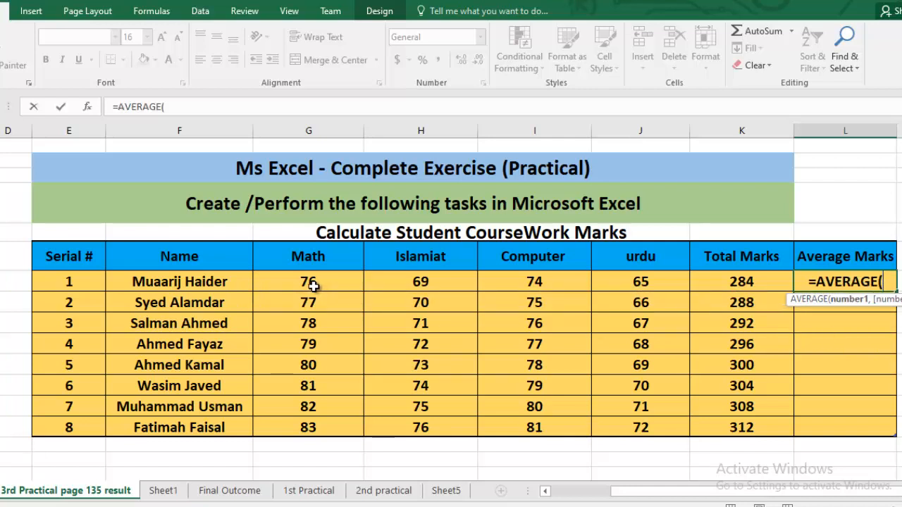
{"action": "left_click", "coordinate": [313, 285]}
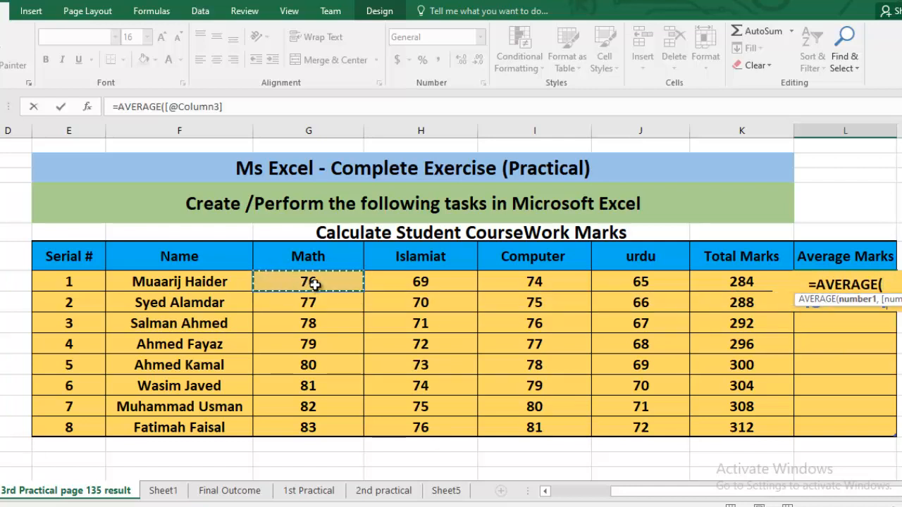
{"action": "left_click", "coordinate": [462, 505]}
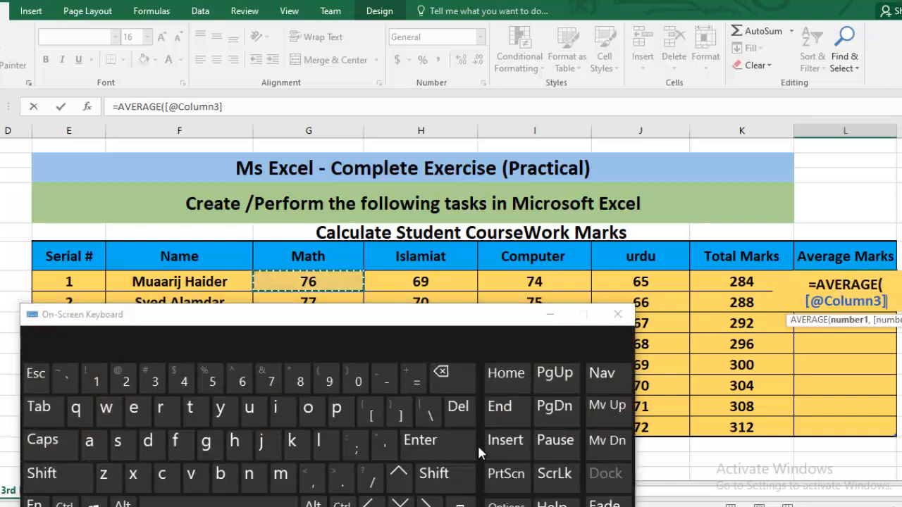
Try to extend the AVERAGE argument with a colon and the urdu mark, moving the On-Screen Keyboard off the upper student rows.
{"action": "left_click", "coordinate": [440, 475]}
{"action": "left_click", "coordinate": [356, 445]}
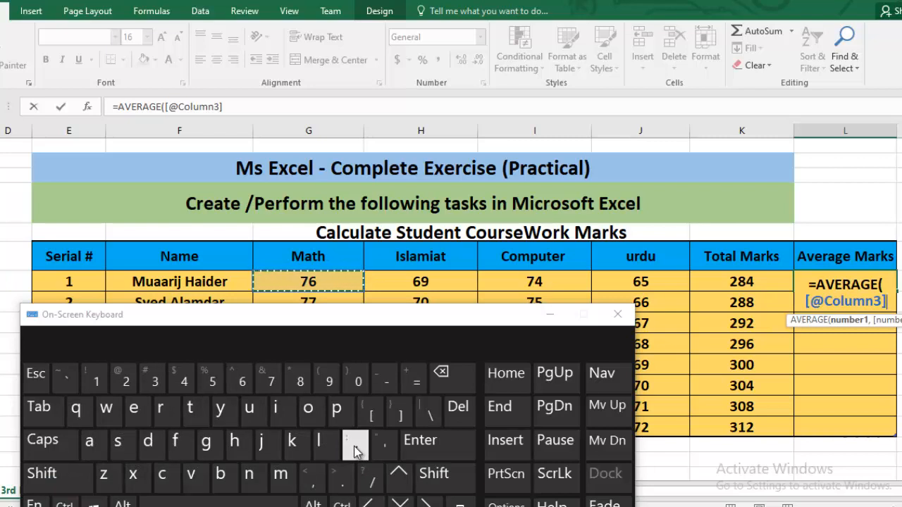
{"action": "left_click", "coordinate": [441, 380]}
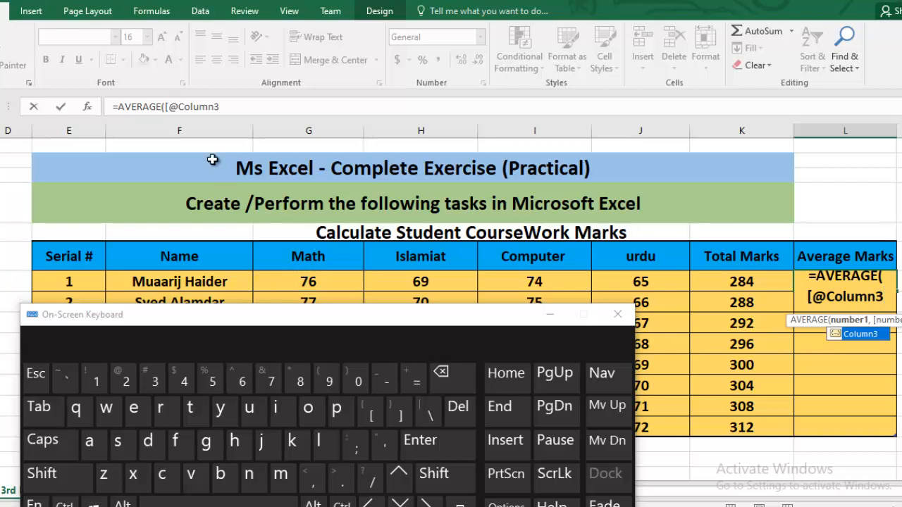
{"action": "left_click", "coordinate": [229, 106]}
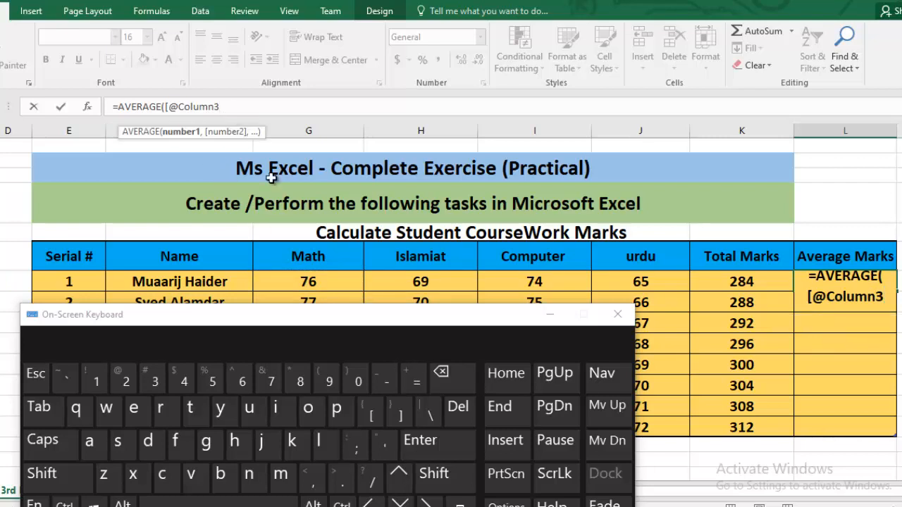
{"action": "left_click", "coordinate": [449, 473]}
{"action": "left_click", "coordinate": [352, 447]}
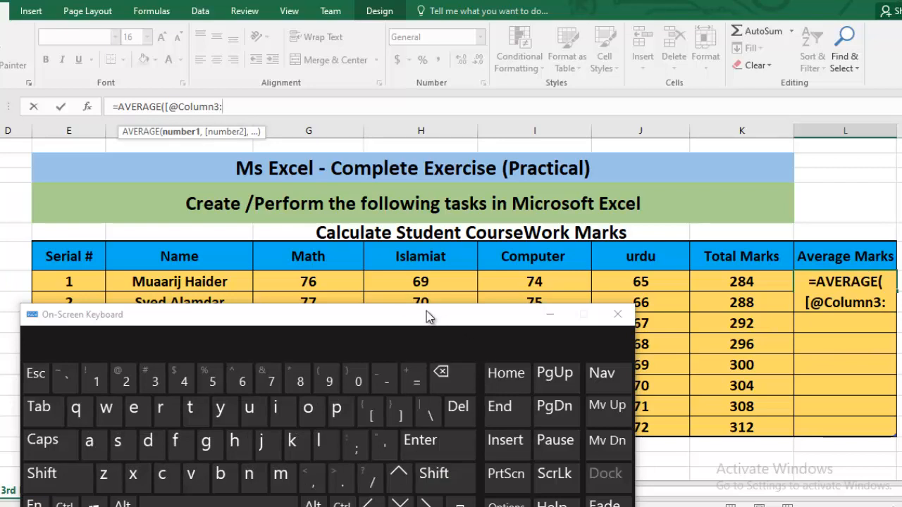
{"action": "left_click_drag", "start_coordinate": [428, 321], "coordinate": [493, 396]}
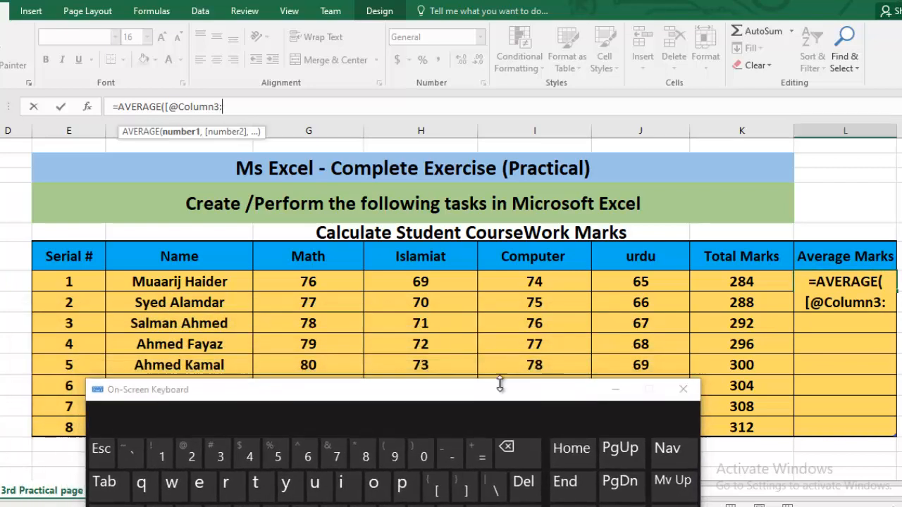
{"action": "left_click", "coordinate": [641, 281]}
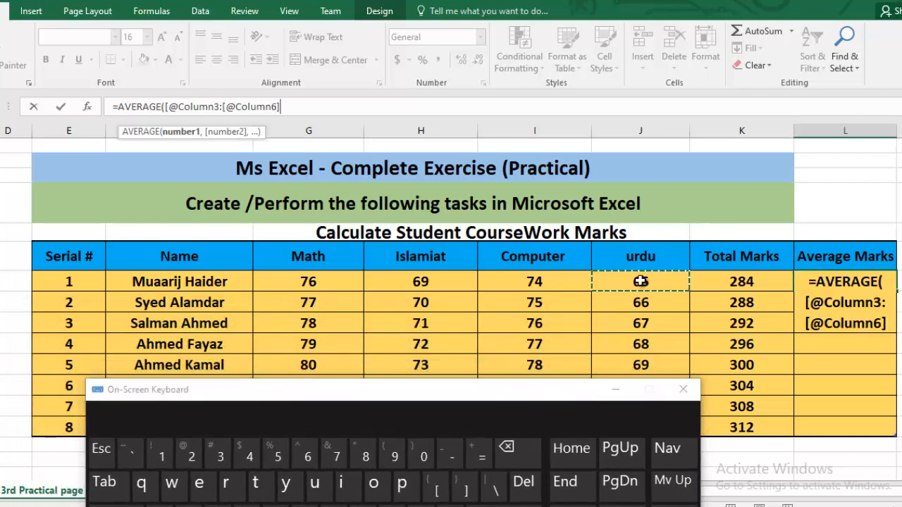
Erase the AVERAGE argument back to the opening parenthesis.
{"action": "left_click", "coordinate": [522, 449]}
{"action": "left_click", "coordinate": [522, 449]}
{"action": "left_click", "coordinate": [522, 449]}
{"action": "left_click", "coordinate": [522, 449]}
{"action": "left_click", "coordinate": [522, 449]}
{"action": "left_click", "coordinate": [522, 449]}
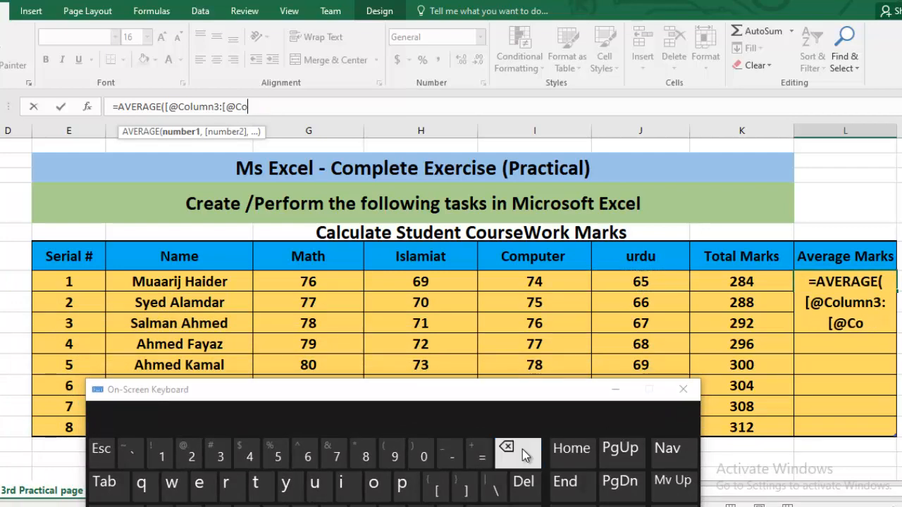
{"action": "left_click", "coordinate": [522, 448]}
{"action": "left_click", "coordinate": [522, 448]}
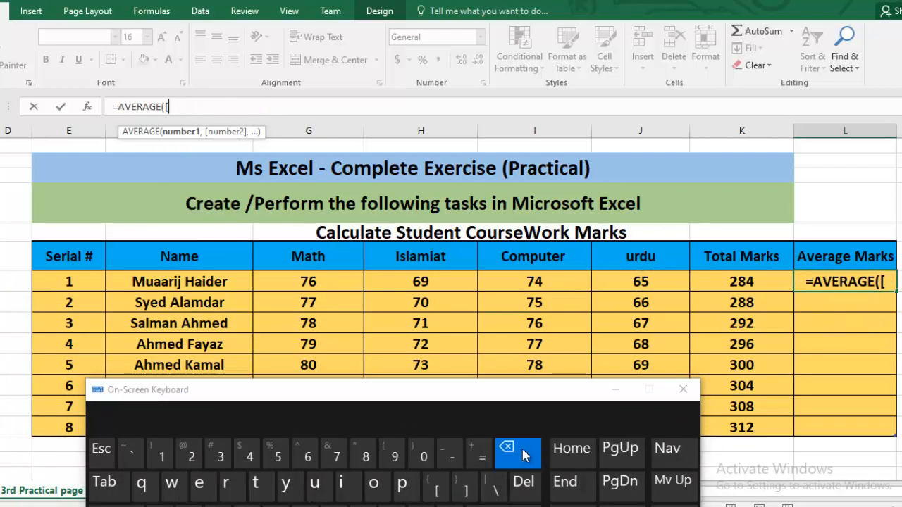
{"action": "left_click", "coordinate": [522, 449]}
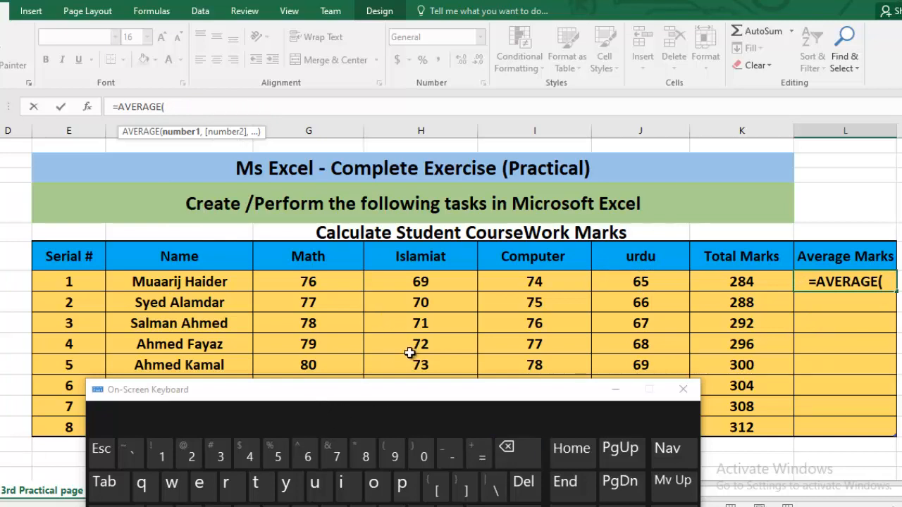
Reference the first student's Math mark as the AVERAGE argument, enter the formula and raise the On-Screen Keyboard to expose its lower keys.
{"action": "left_click", "coordinate": [317, 283]}
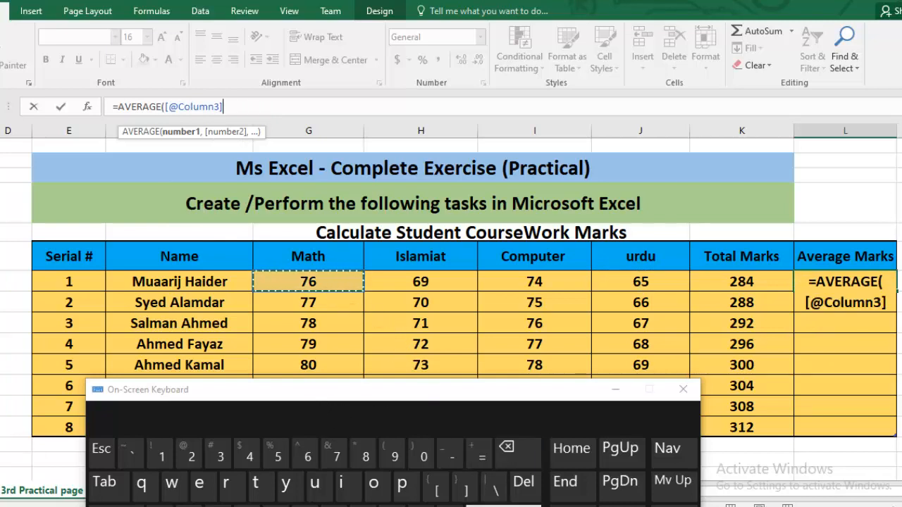
{"action": "key", "text": "Return"}
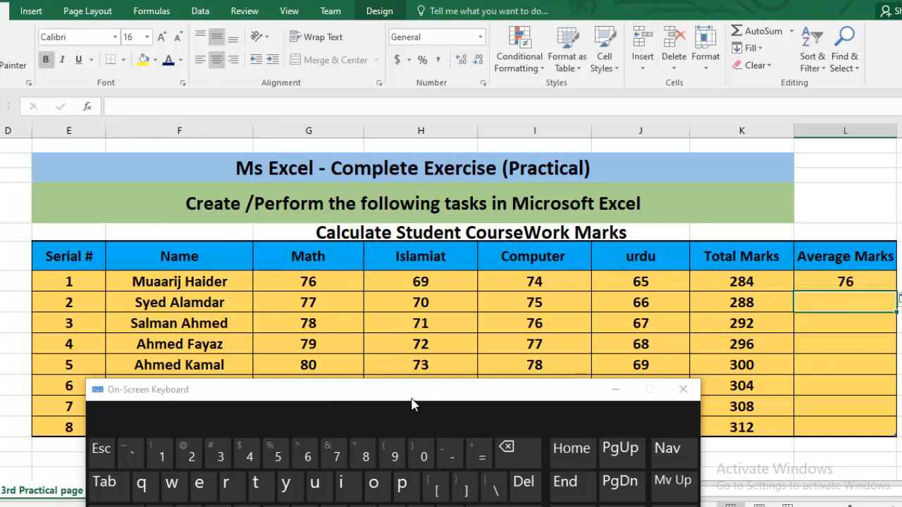
{"action": "left_click_drag", "start_coordinate": [412, 404], "coordinate": [392, 349]}
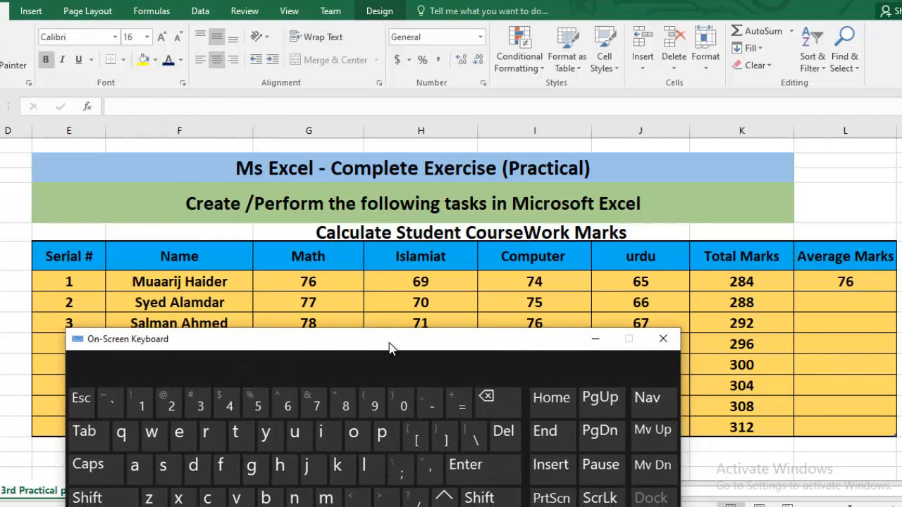
{"action": "left_click", "coordinate": [467, 499]}
{"action": "left_click", "coordinate": [400, 469]}
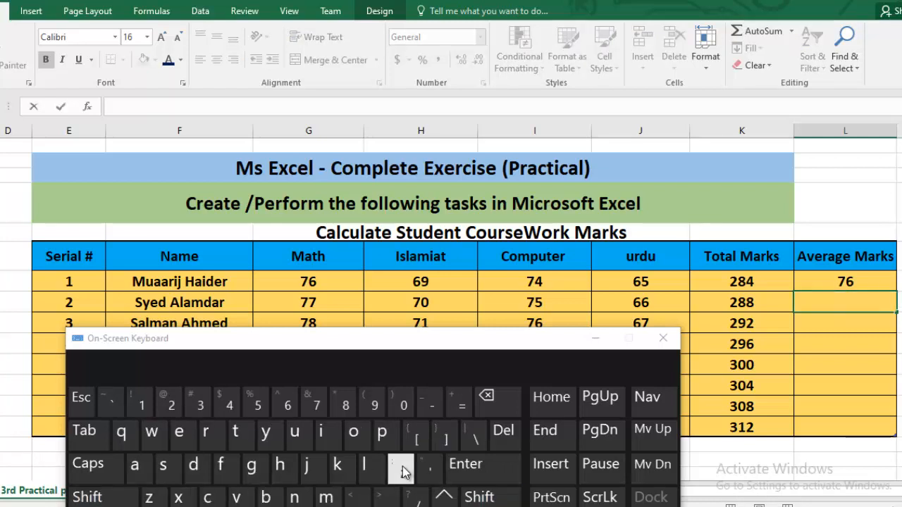
Reopen the first student's average formula and extend its argument with a colon and the urdu mark.
{"action": "left_click", "coordinate": [829, 283]}
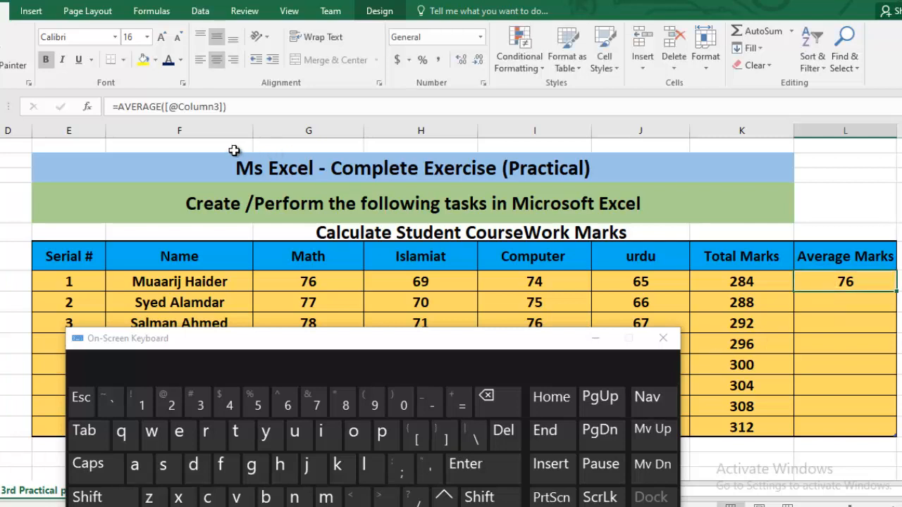
{"action": "left_click", "coordinate": [224, 107]}
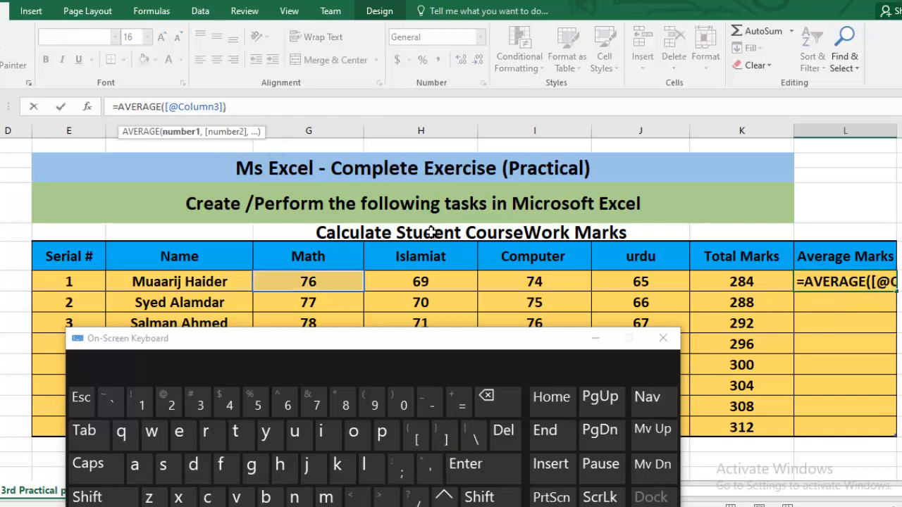
{"action": "left_click", "coordinate": [495, 499]}
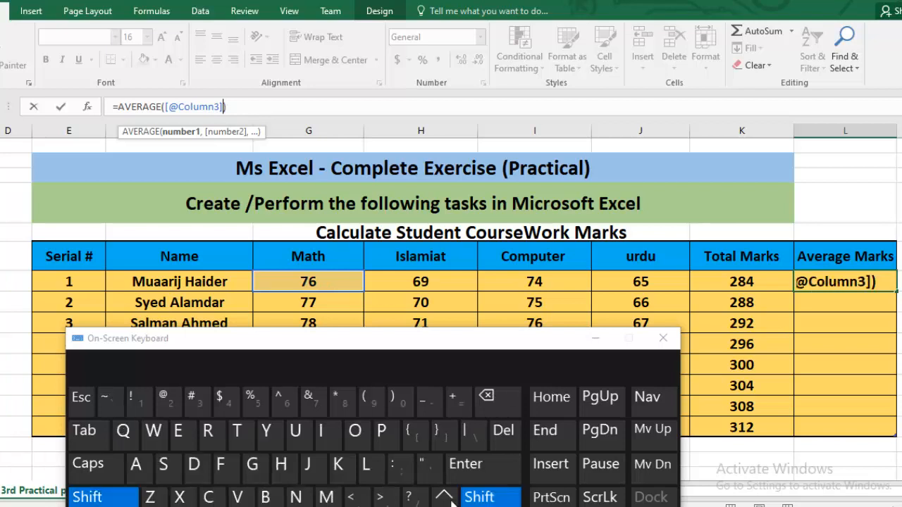
{"action": "left_click", "coordinate": [401, 469]}
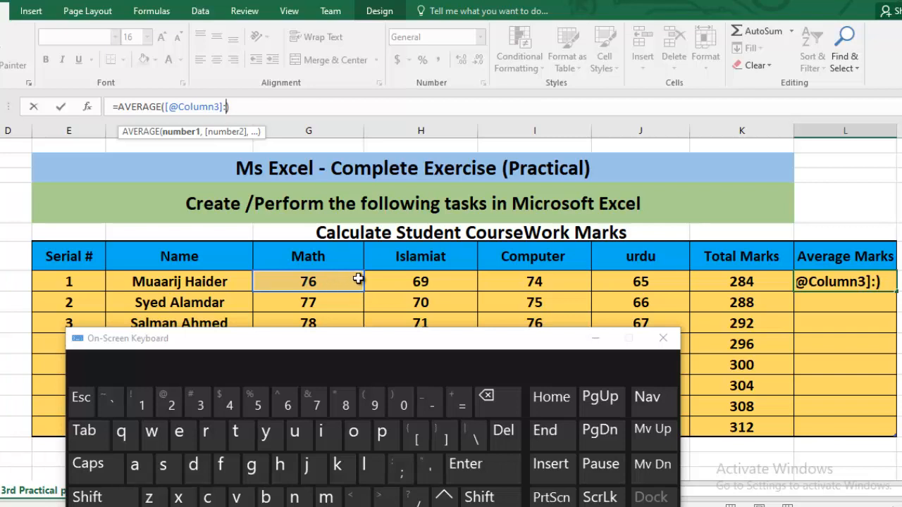
{"action": "left_click", "coordinate": [628, 281]}
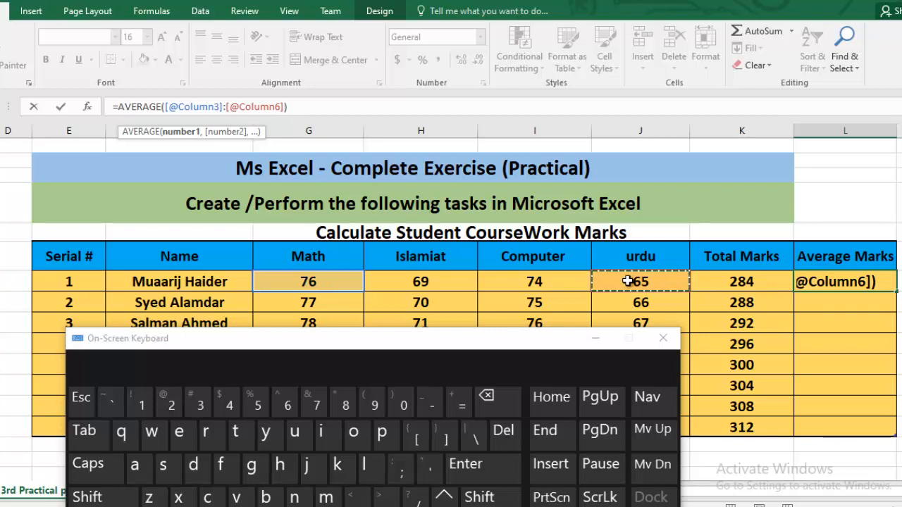
Clear both column references from the first student's AVERAGE formula, leaving the parentheses empty.
{"action": "key", "text": "BackSpace"}
{"action": "key", "text": "BackSpace"}
{"action": "key", "text": "BackSpace"}
{"action": "key", "text": "BackSpace"}
{"action": "key", "text": "BackSpace"}
{"action": "key", "text": "BackSpace"}
{"action": "key", "text": "BackSpace"}
{"action": "key", "text": "BackSpace"}
{"action": "key", "text": "BackSpace"}
{"action": "key", "text": "BackSpace"}
{"action": "key", "text": "BackSpace"}
{"action": "key", "text": "BackSpace"}
{"action": "key", "text": "BackSpace"}
{"action": "key", "text": "BackSpace"}
{"action": "key", "text": "BackSpace"}
{"action": "key", "text": "BackSpace"}
{"action": "key", "text": "BackSpace"}
{"action": "key", "text": "BackSpace"}
{"action": "key", "text": "BackSpace"}
{"action": "key", "text": "BackSpace"}
{"action": "key", "text": "BackSpace"}
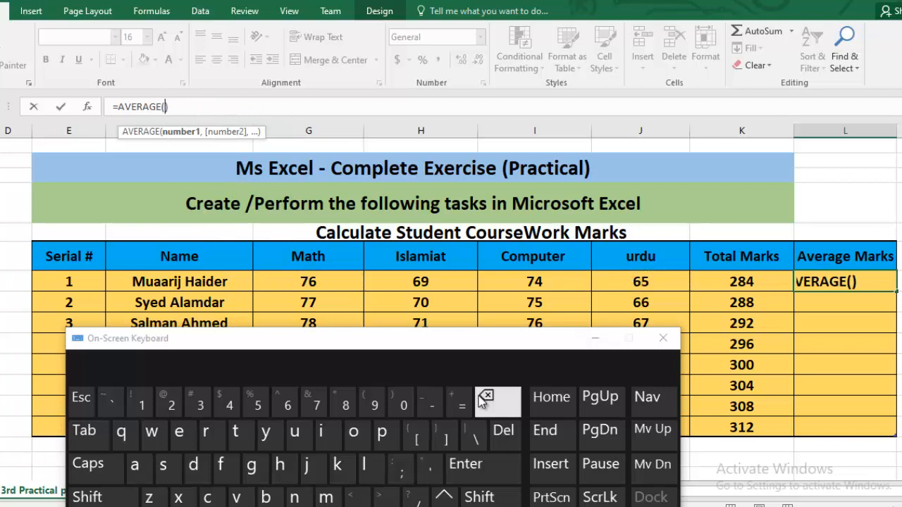
Set the AVERAGE argument to the first student's marks from Math through urdu as one colon-joined range and enter the formula.
{"action": "left_click", "coordinate": [318, 282]}
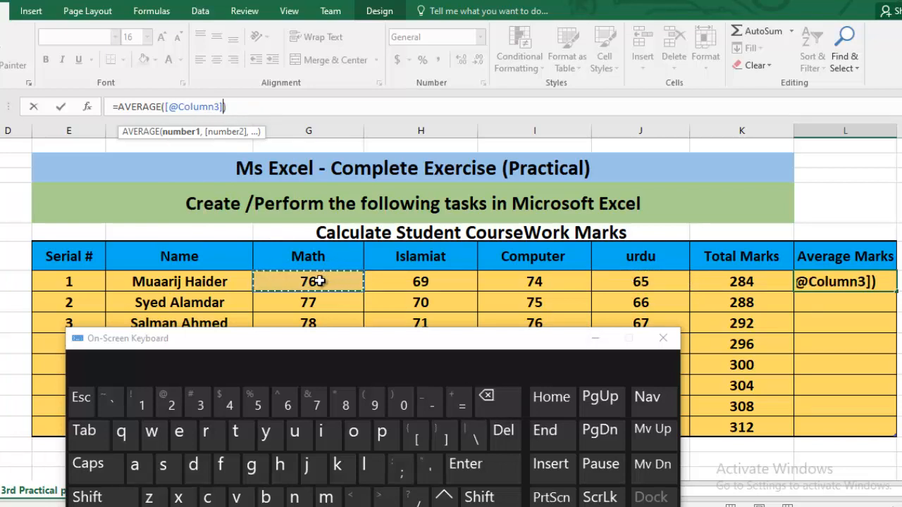
{"action": "left_click", "coordinate": [470, 498]}
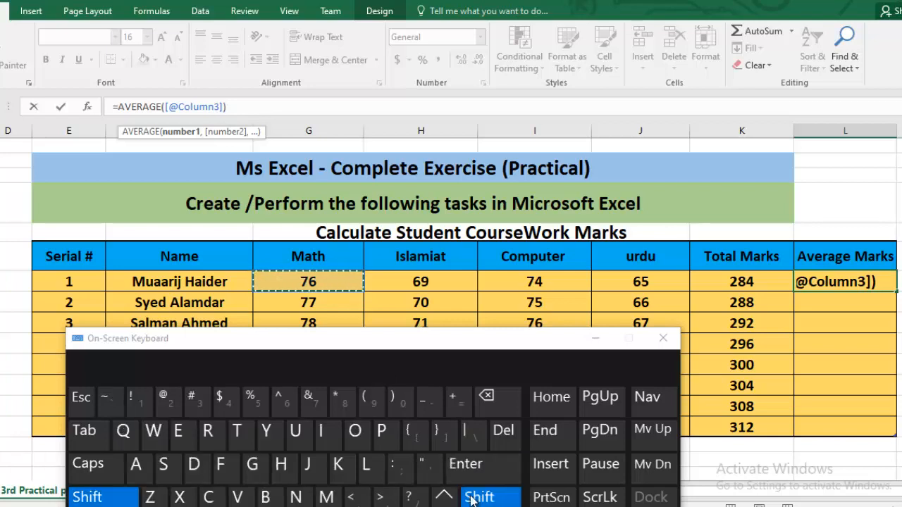
{"action": "left_click", "coordinate": [400, 465]}
{"action": "left_click", "coordinate": [623, 284]}
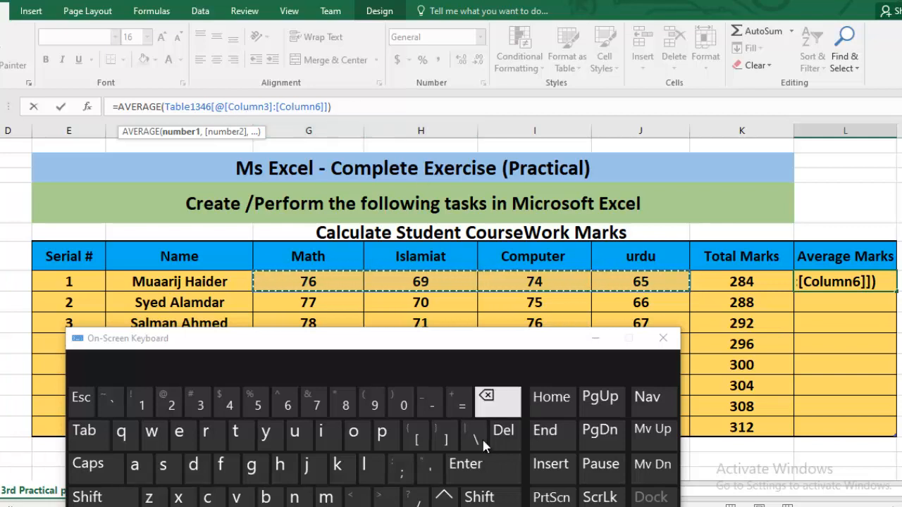
{"action": "left_click", "coordinate": [483, 470]}
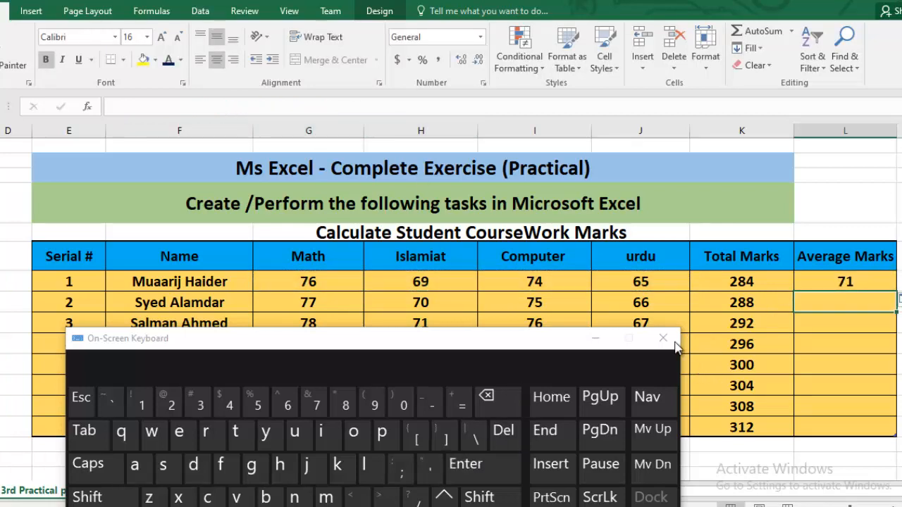
Minimize the On-Screen Keyboard and fill the first student's average formula down the Average Marks column through student 8.
{"action": "left_click", "coordinate": [595, 338]}
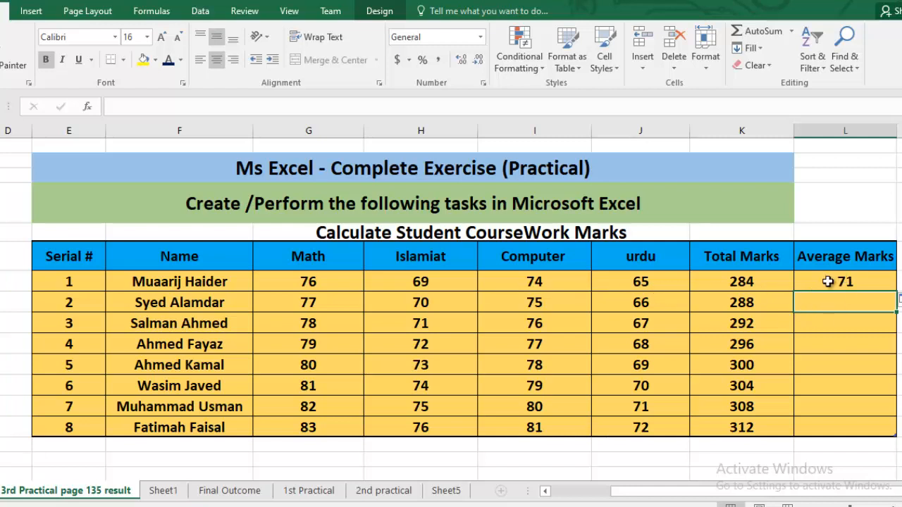
{"action": "left_click", "coordinate": [860, 282]}
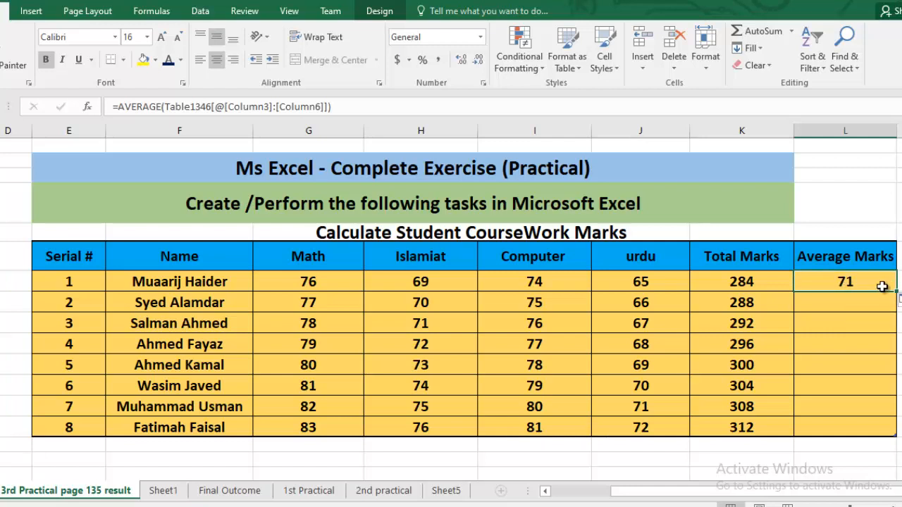
{"action": "left_click_drag", "start_coordinate": [895, 291], "coordinate": [896, 437]}
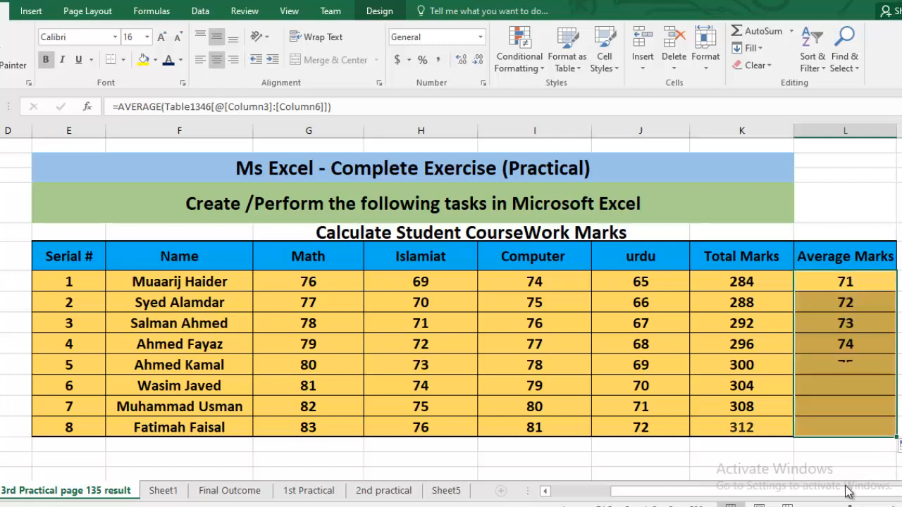
{"action": "left_click", "coordinate": [705, 474]}
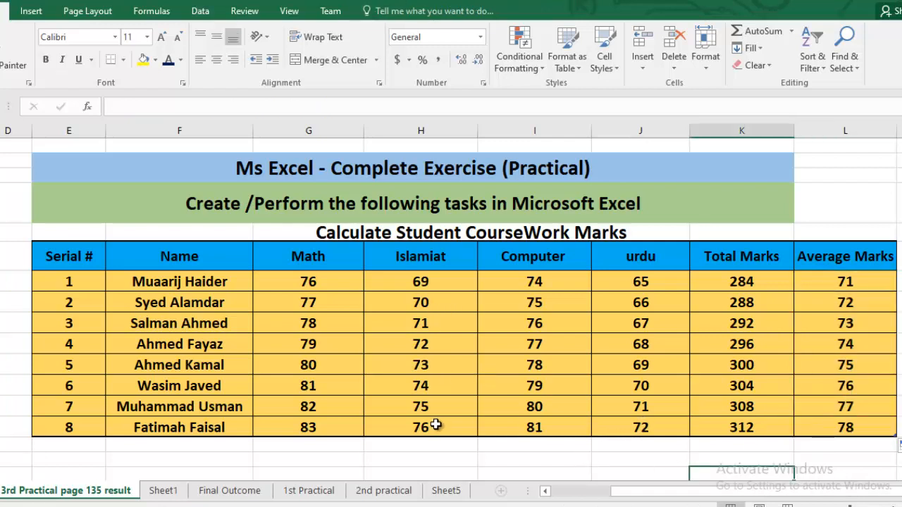